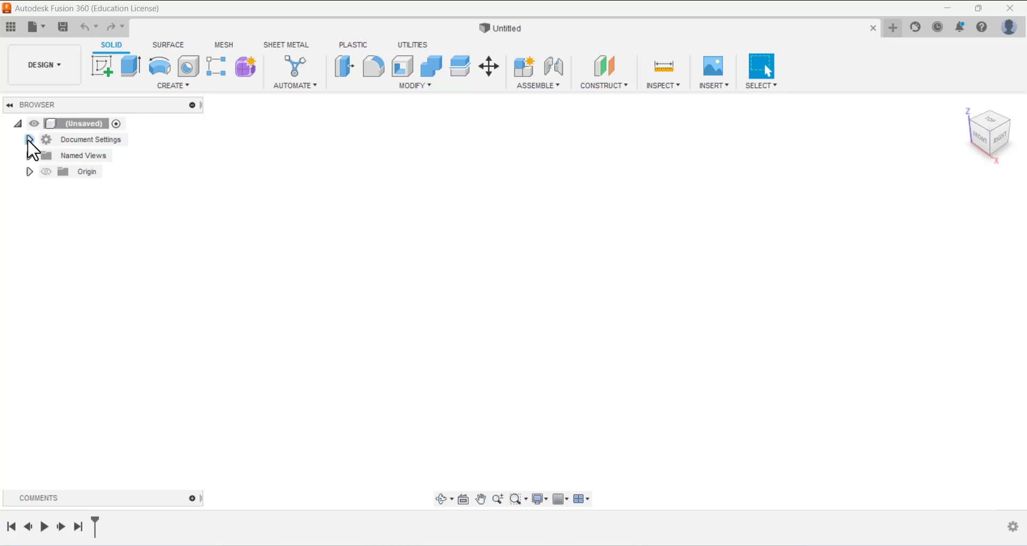
# Change the document's active units to inches.
pyautogui.click(29, 139)
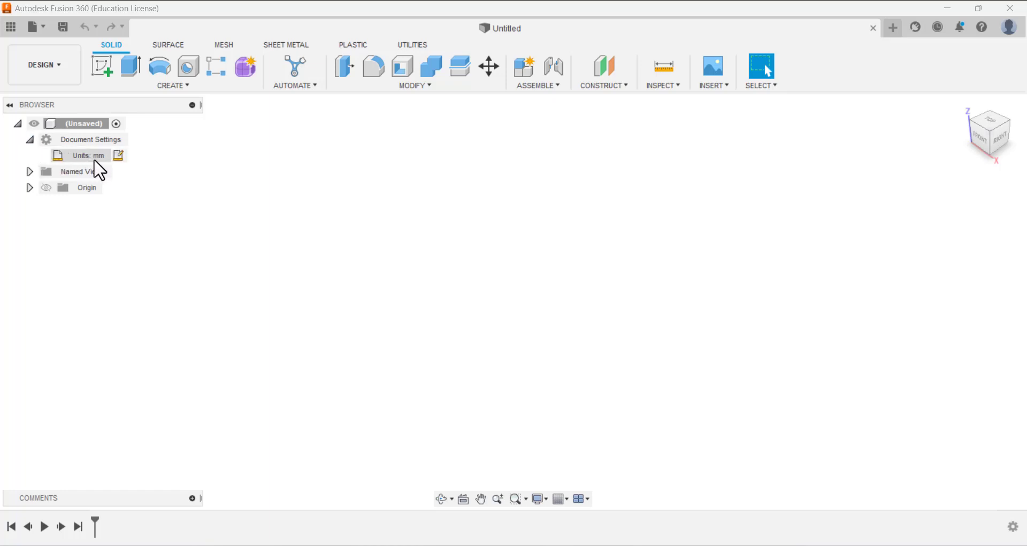
pyautogui.click(118, 156)
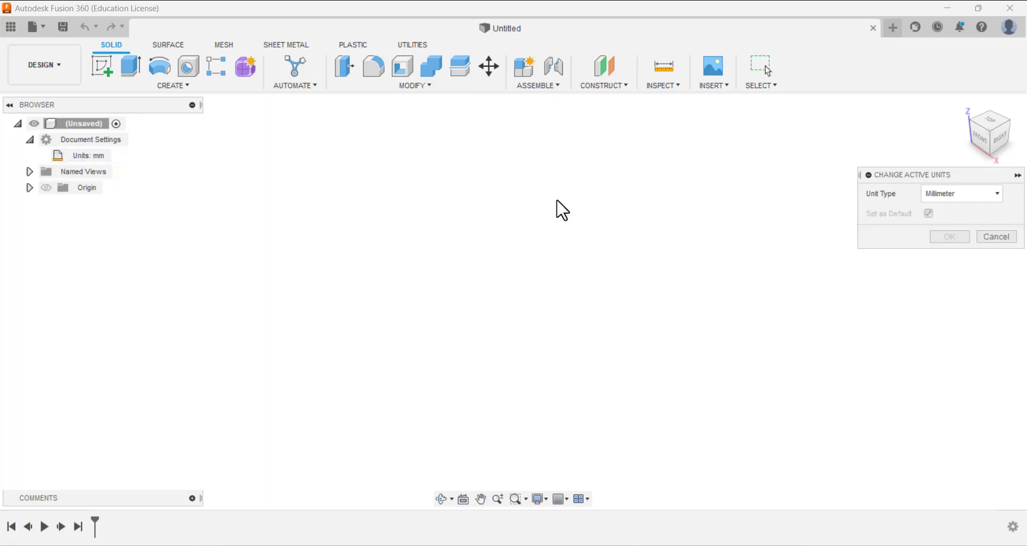
pyautogui.click(939, 195)
pyautogui.click(943, 256)
pyautogui.click(951, 239)
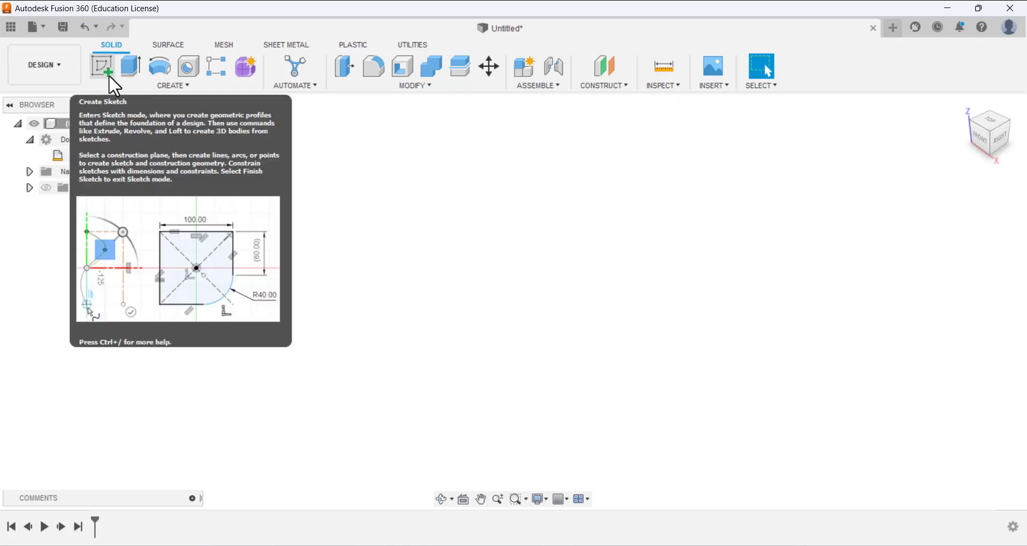
# Start a sketch on the front (XZ) plane and draw a rectangle from the origin, about 2.3 in wide and 2.6 in high.
pyautogui.click(105, 68)
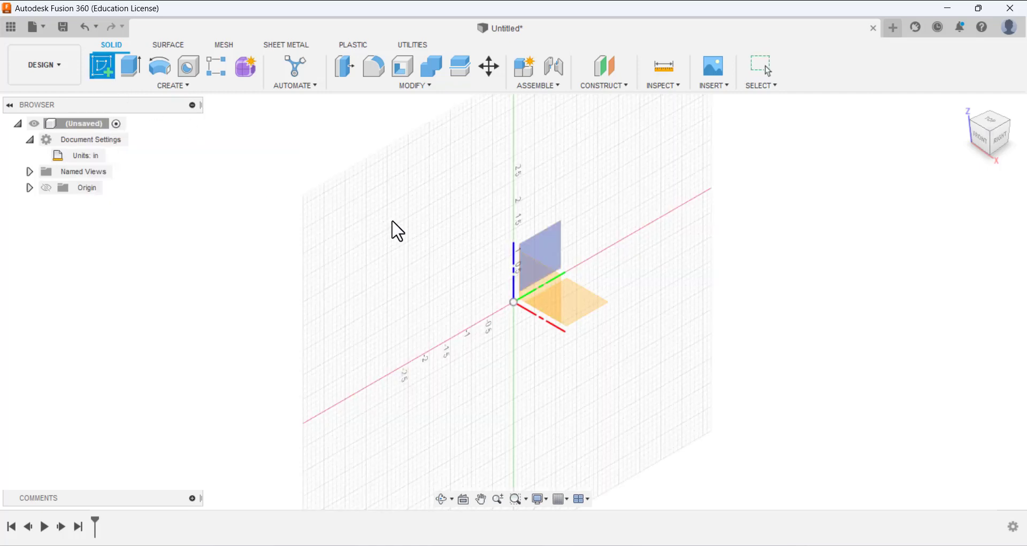
pyautogui.click(533, 230)
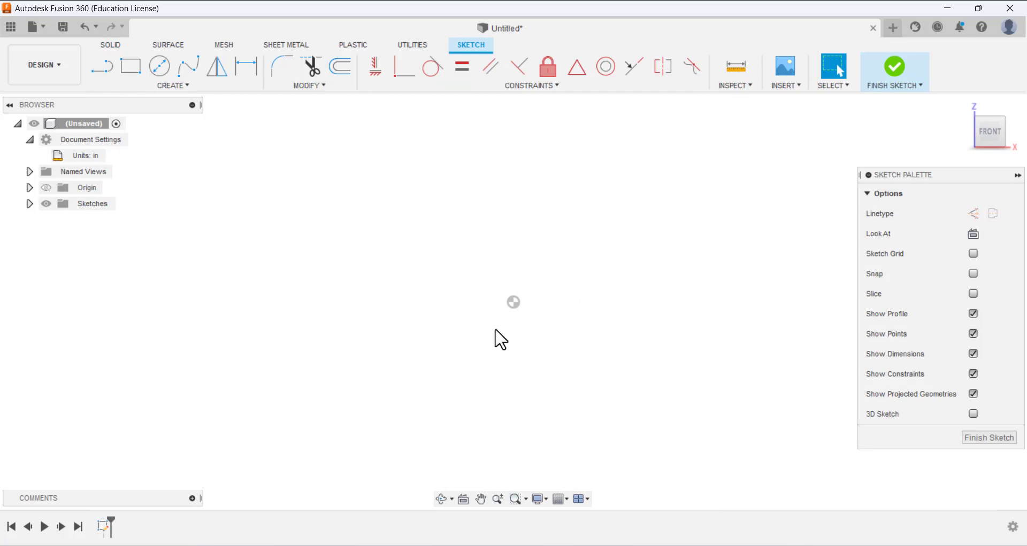
pyautogui.click(131, 67)
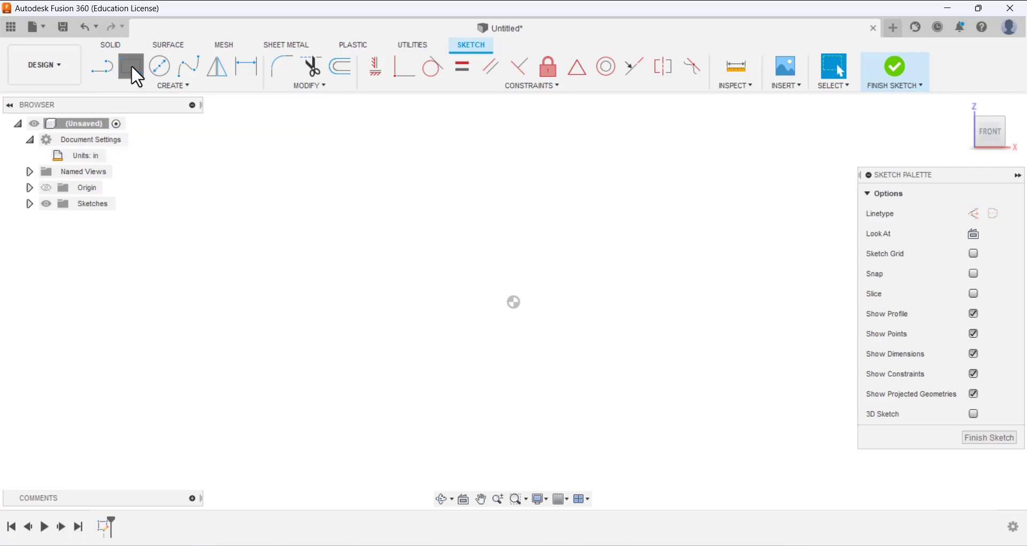
pyautogui.click(513, 302)
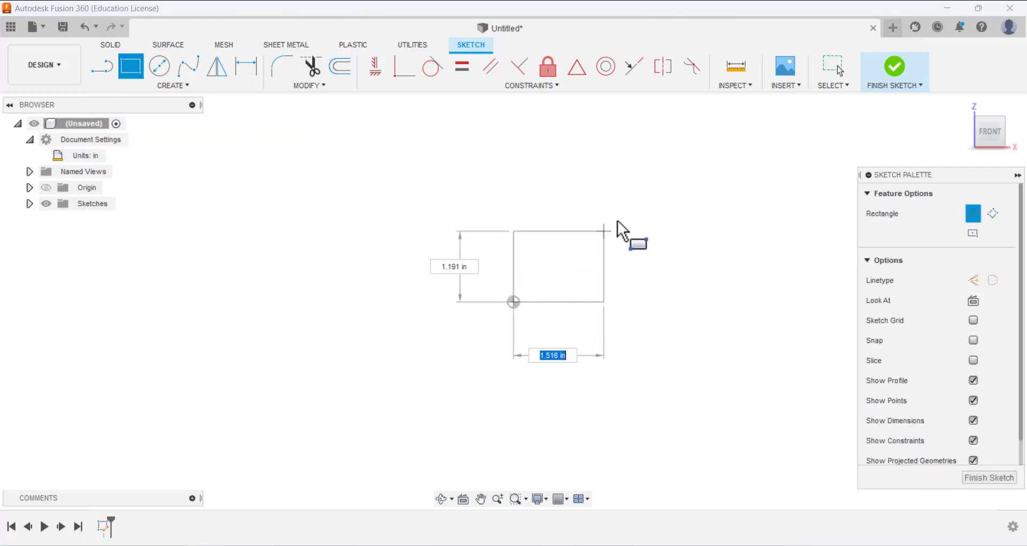
pyautogui.click(653, 150)
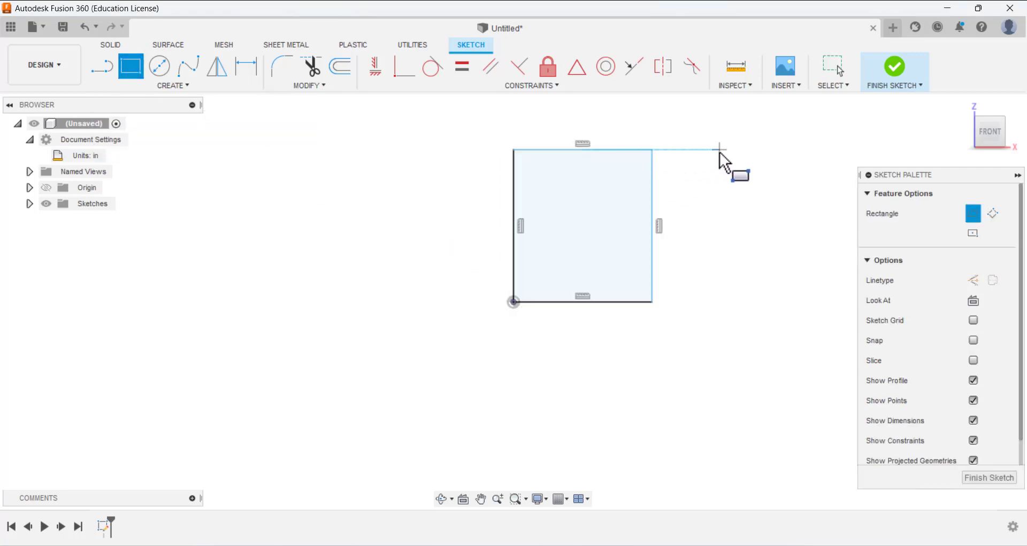
# Dimension the rectangle's height between its top and bottom edges as 5.375 in.
pyautogui.click(260, 72)
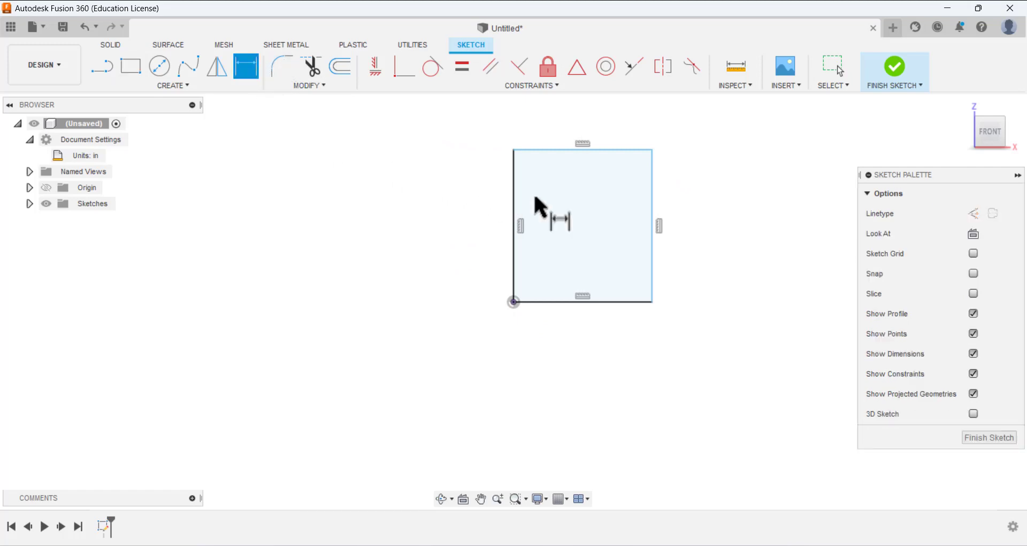
pyautogui.click(556, 151)
pyautogui.click(557, 303)
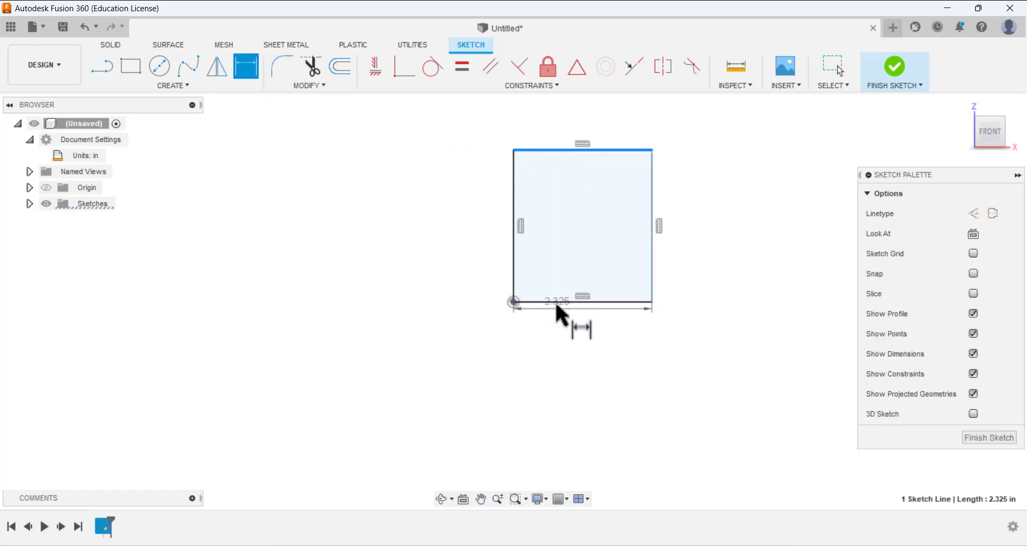
pyautogui.click(436, 260)
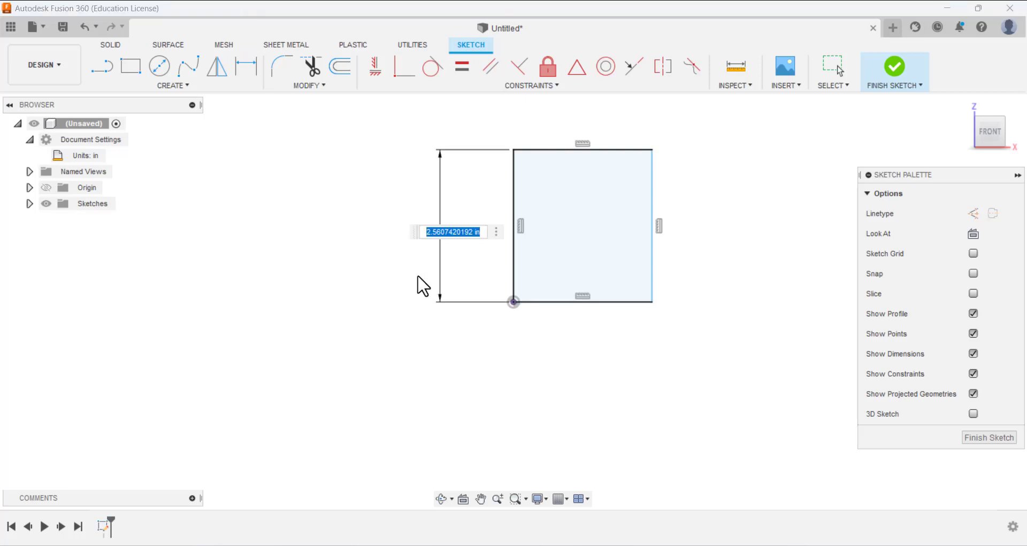
pyautogui.write('5.')
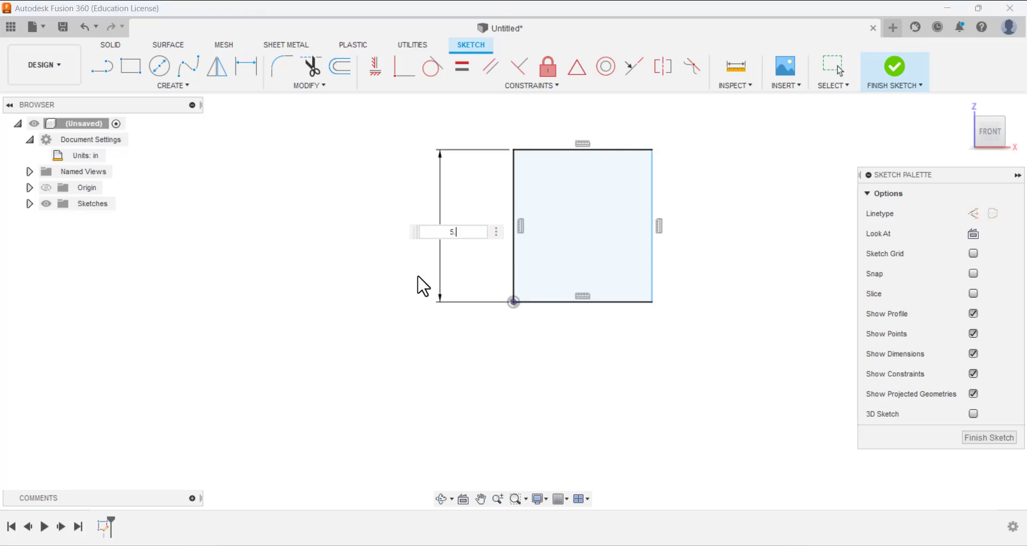
pyautogui.write('375')
pyautogui.press('Return')
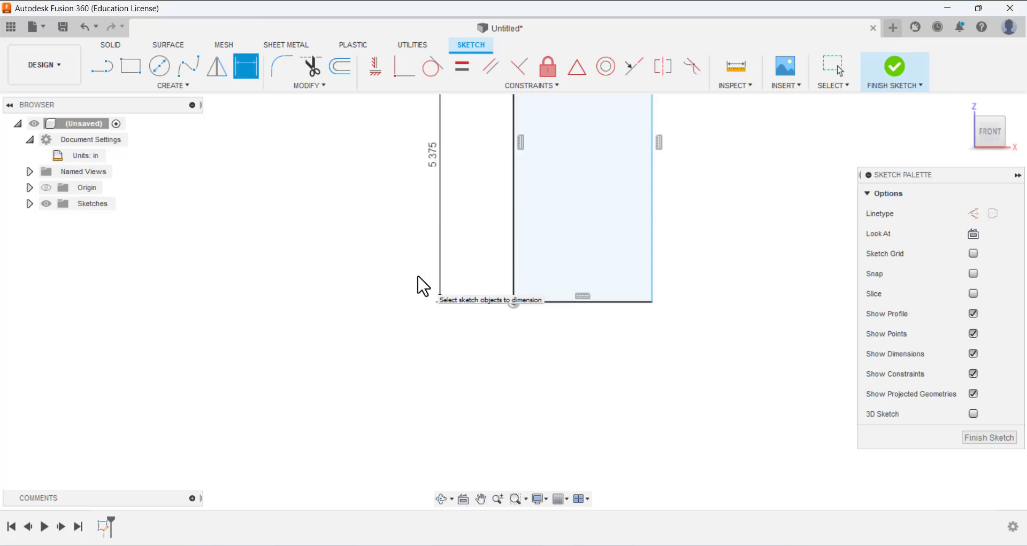
# Dimension the rectangle's bottom edge as 5 in wide and move the height dimension farther from the profile.
pyautogui.scroll(2, 591, 298)
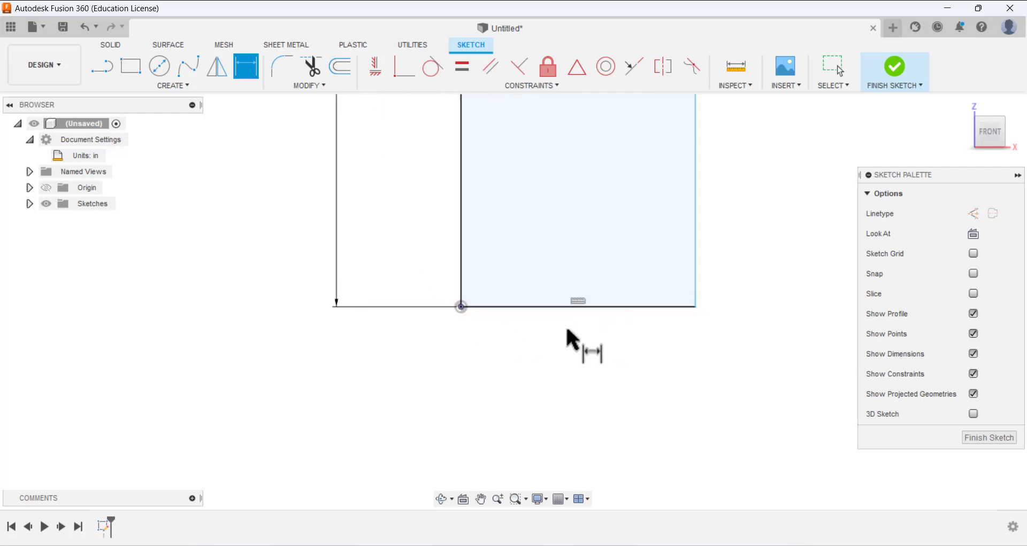
pyautogui.scroll(-5, 569, 340)
pyautogui.click(569, 326)
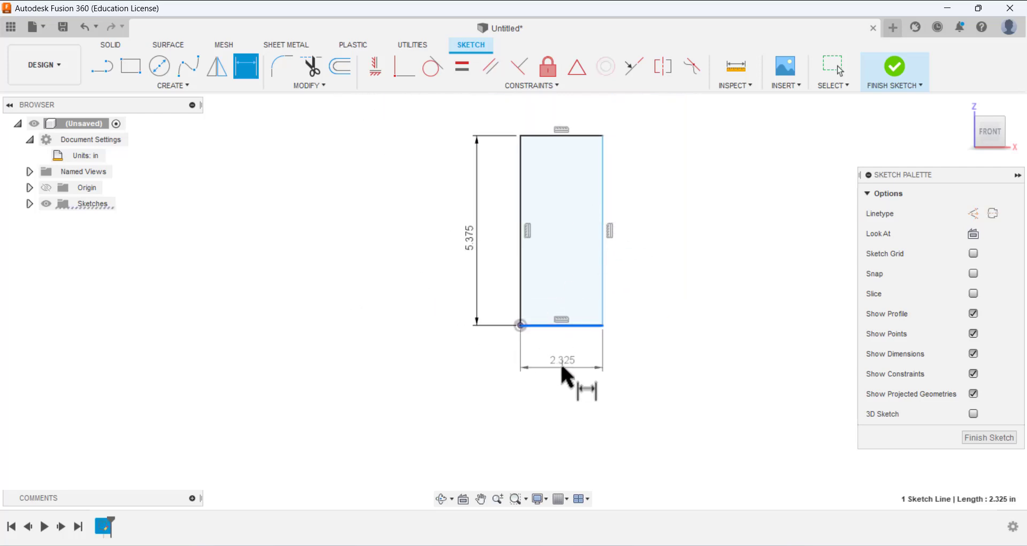
pyautogui.click(562, 369)
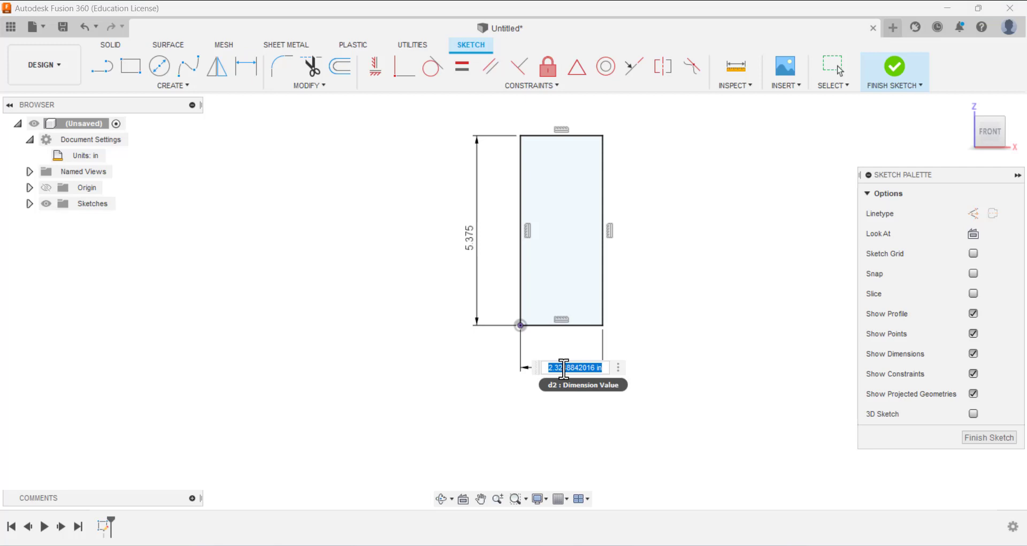
pyautogui.write('5')
pyautogui.press('Return')
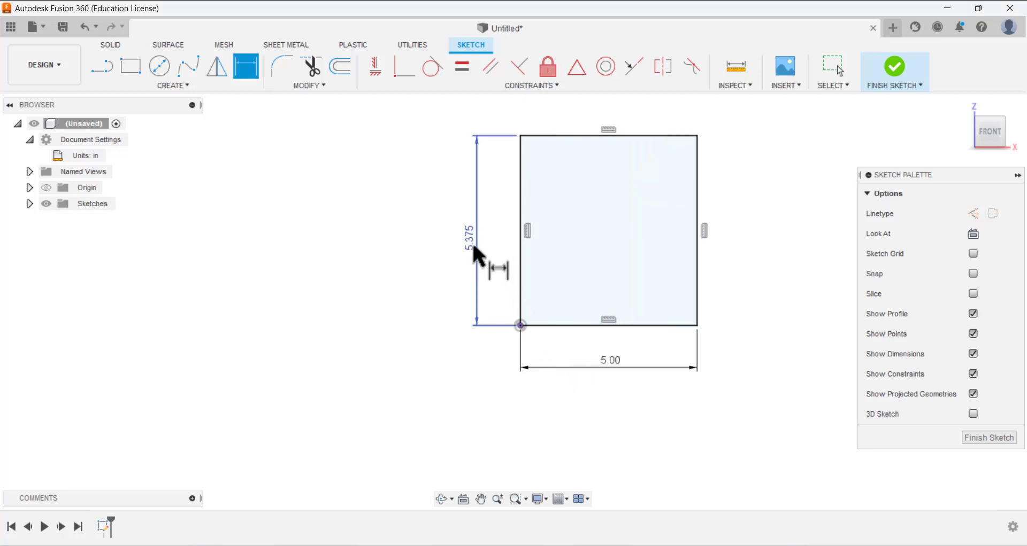
pyautogui.click(381, 225)
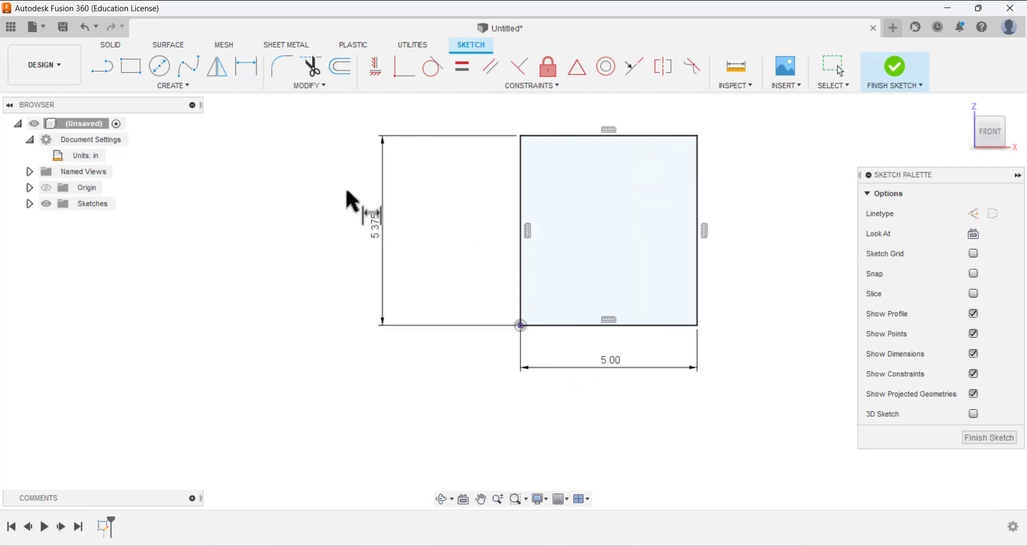
# Fillet both upper corners of the rectangle with a 0.5 in radius and move the radius and height dimensions clear of the profile.
pyautogui.click(279, 70)
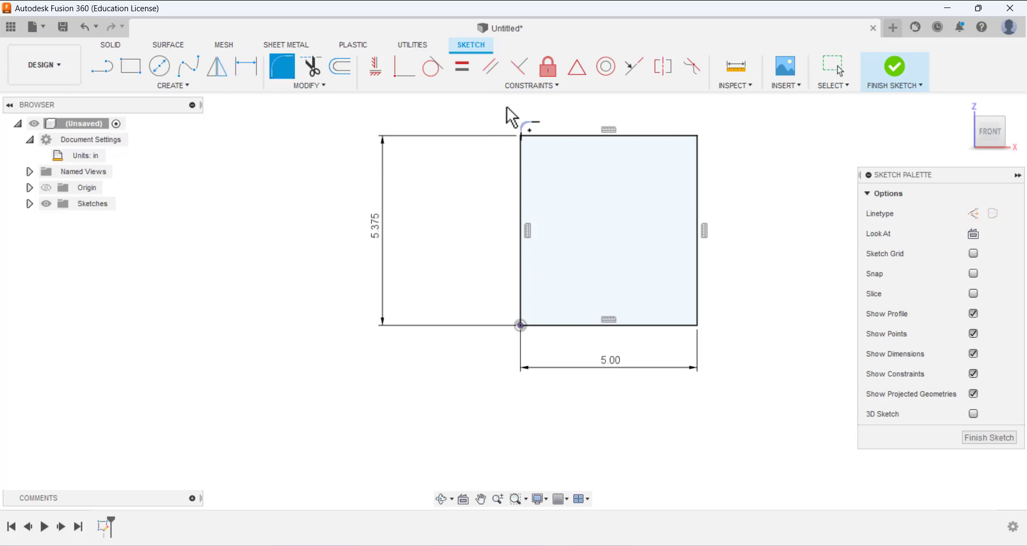
pyautogui.click(522, 137)
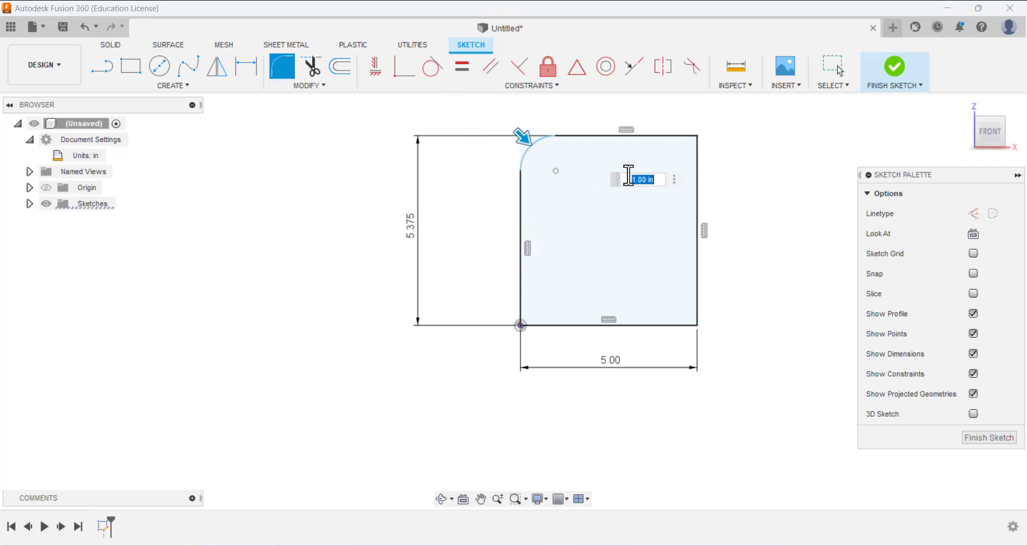
pyautogui.click(698, 137)
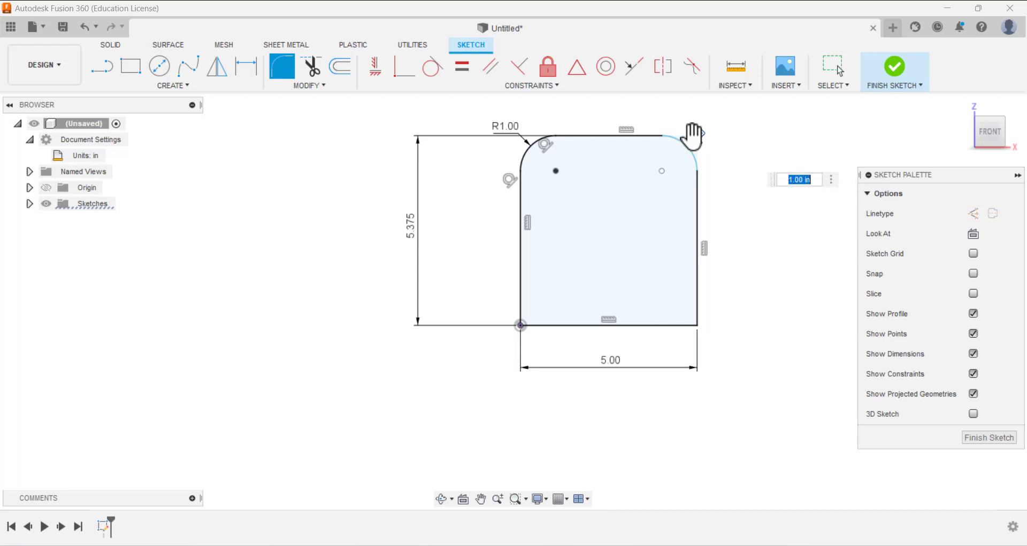
pyautogui.write('0.5')
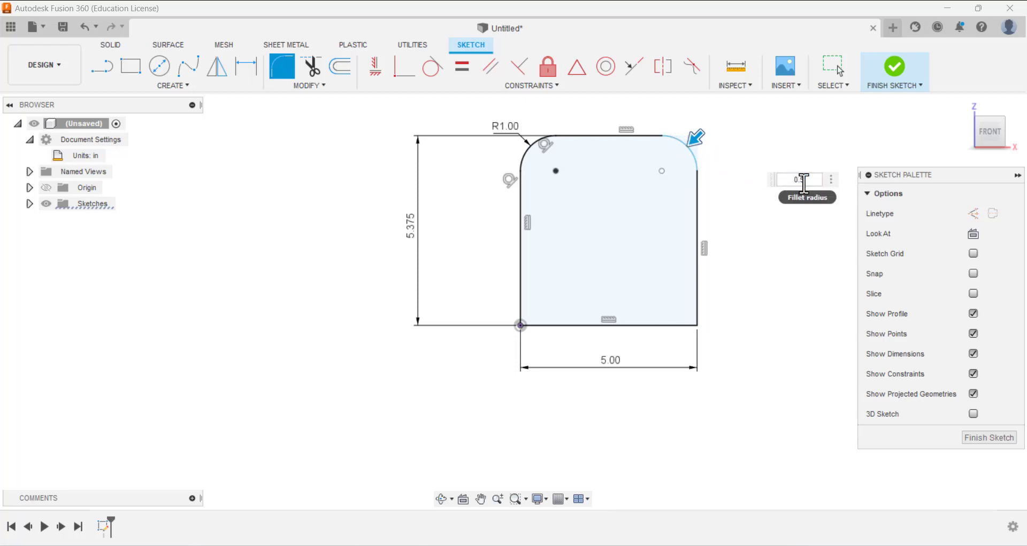
pyautogui.press('Return')
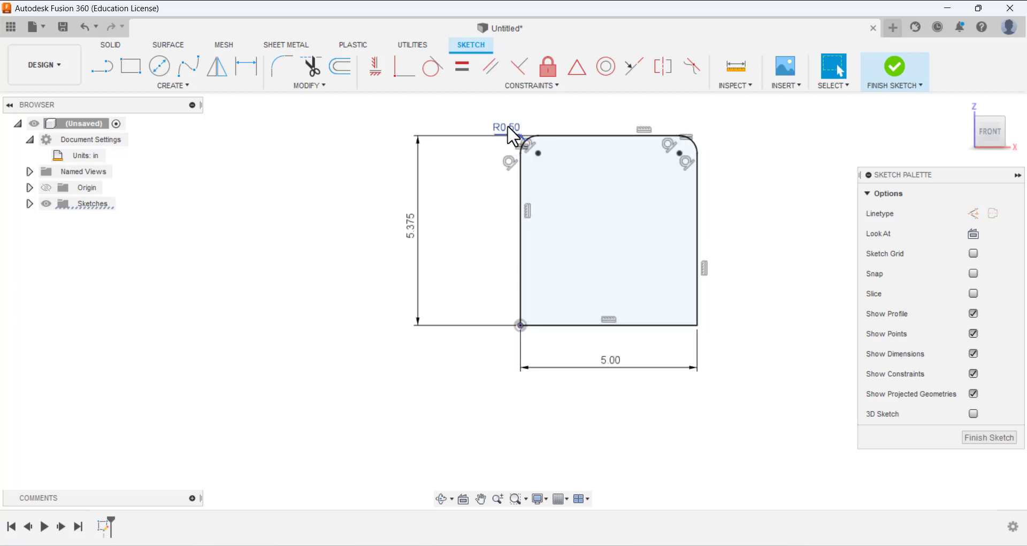
pyautogui.moveTo(508, 125); pyautogui.dragTo(486, 103)
pyautogui.moveTo(422, 229); pyautogui.dragTo(401, 235)
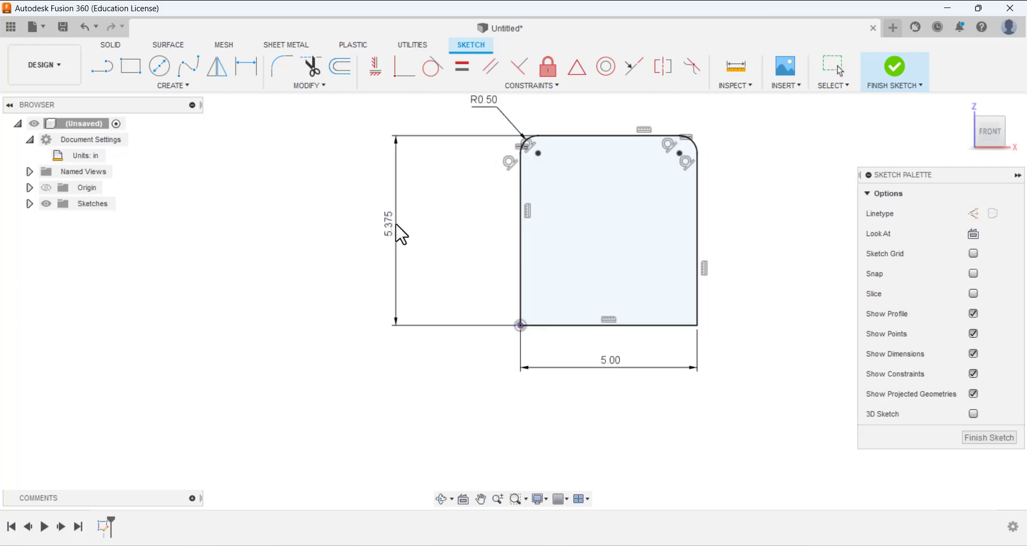
# Sketch a circle inside the upper middle of the rectangle and set its diameter to 2 in.
pyautogui.click(161, 66)
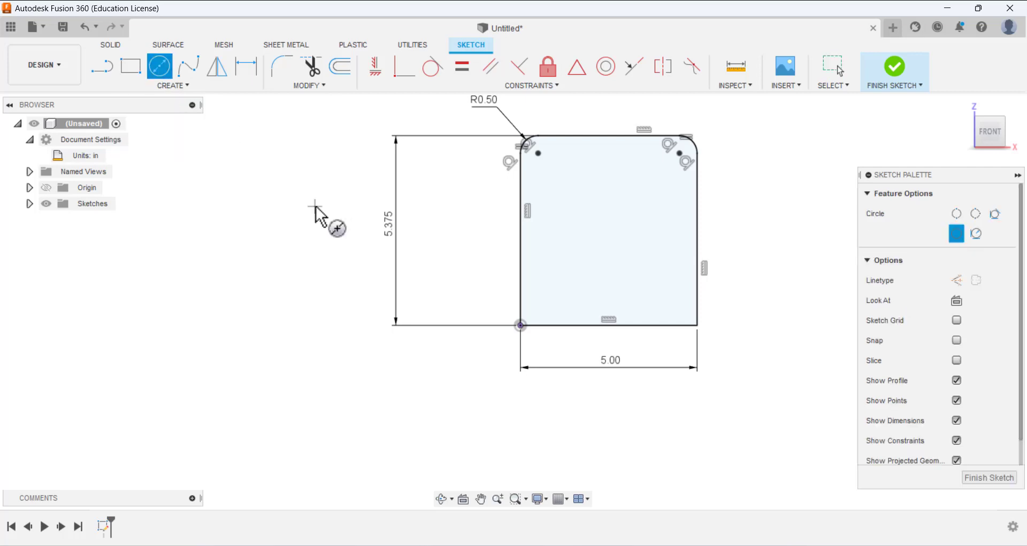
pyautogui.click(610, 223)
pyautogui.click(635, 243)
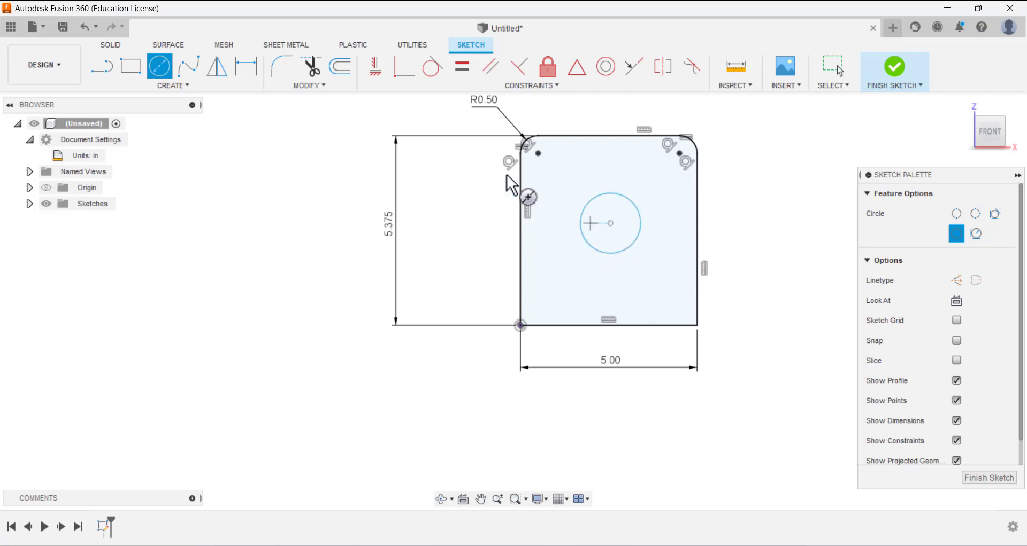
pyautogui.click(256, 69)
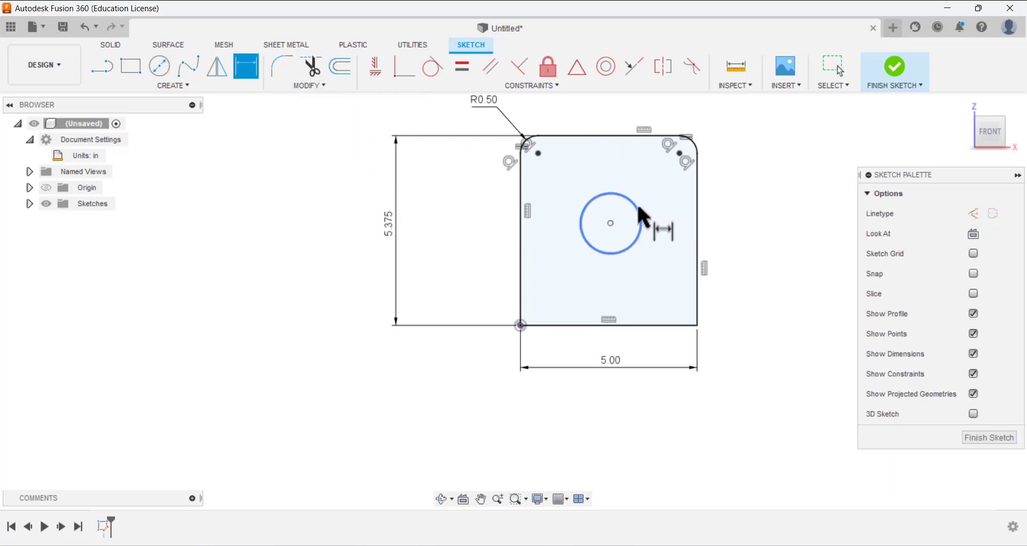
pyautogui.click(638, 219)
pyautogui.click(747, 163)
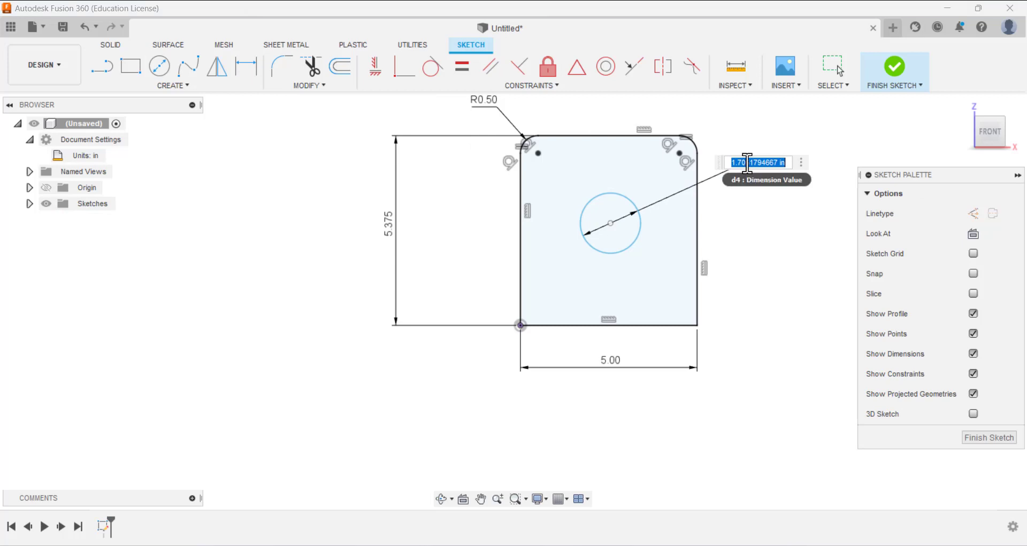
pyautogui.write('2')
pyautogui.press('Return')
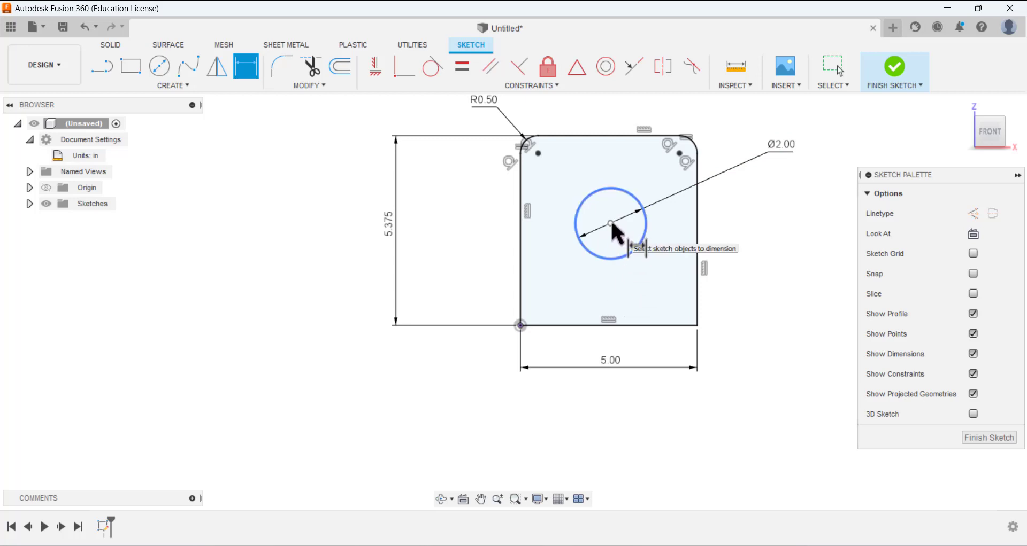
# Dimension the circle's centre 2 in below the rectangle's top edge and 2.5 in from its left edge.
pyautogui.click(610, 140)
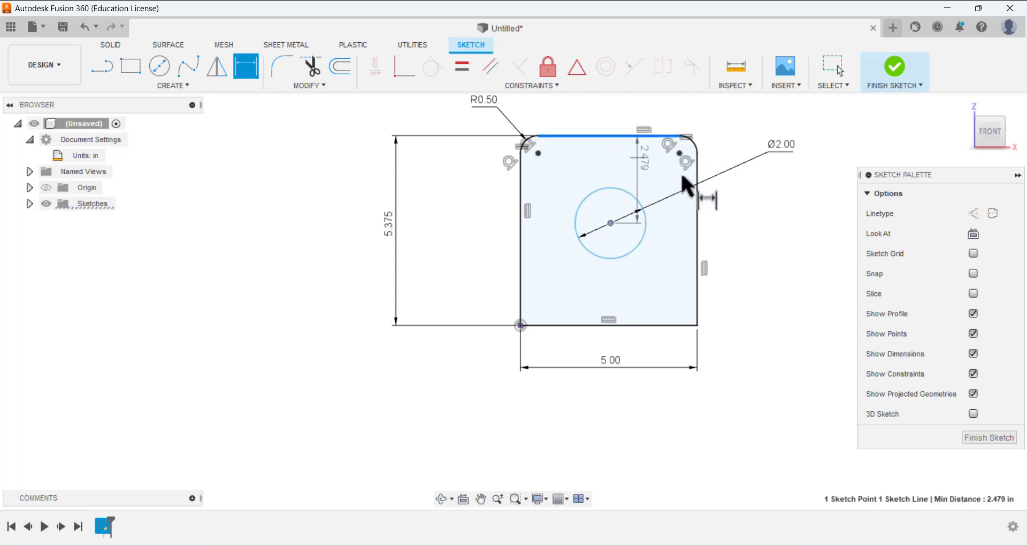
pyautogui.click(826, 178)
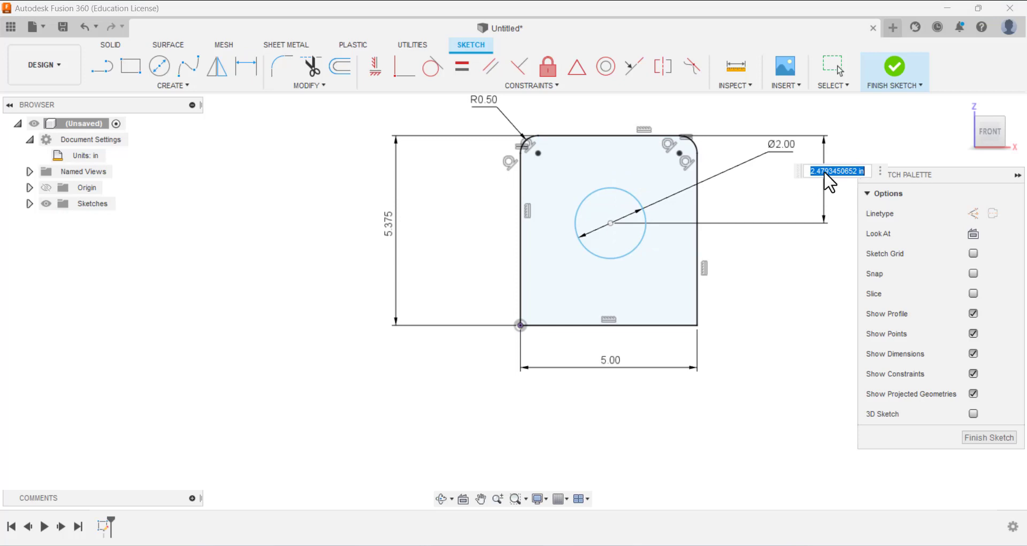
pyautogui.write('2')
pyautogui.press('Return')
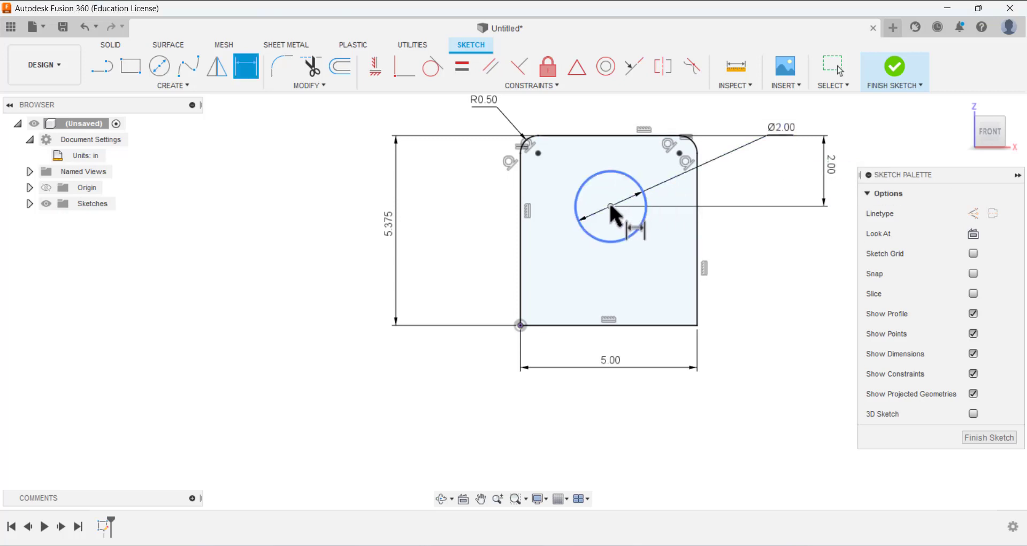
pyautogui.click(521, 171)
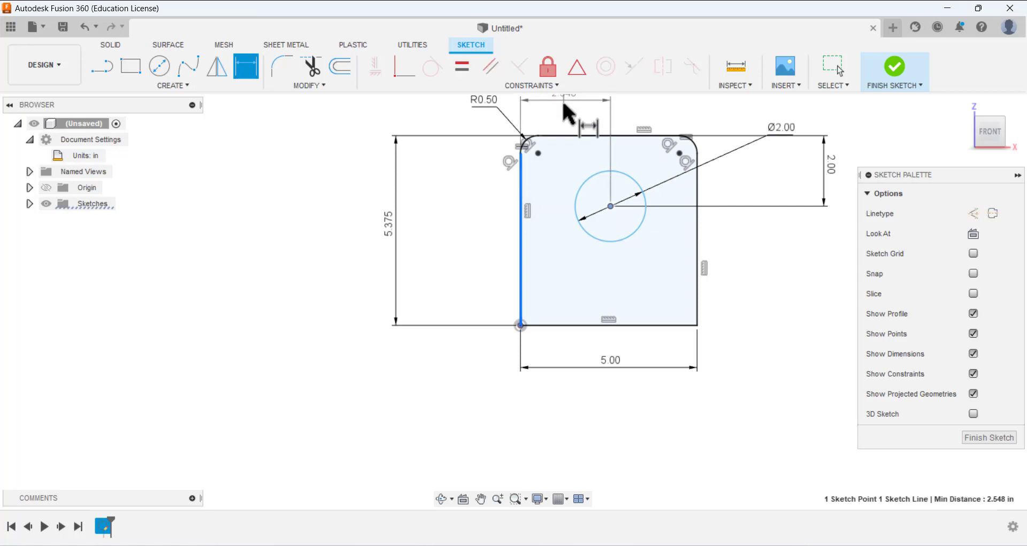
pyautogui.click(568, 110)
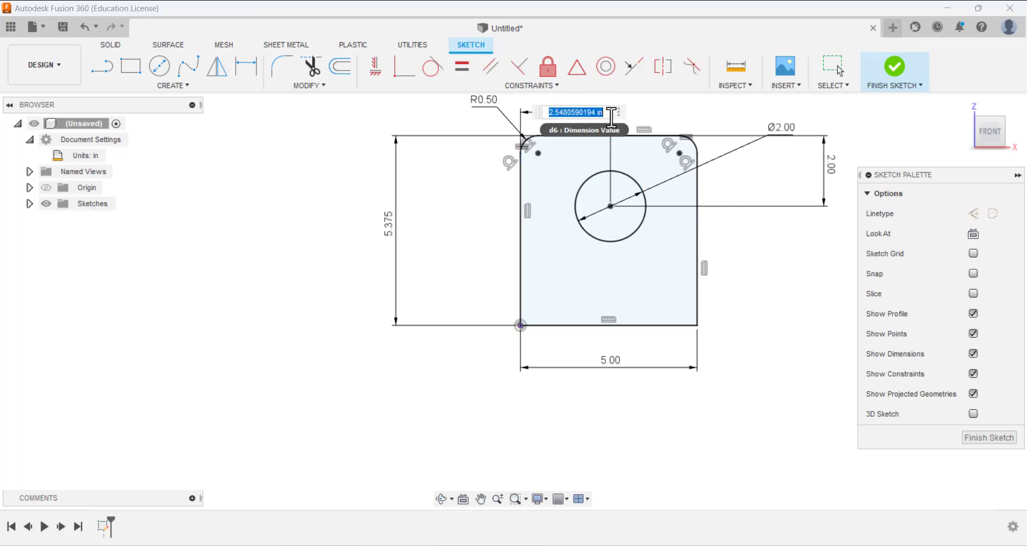
pyautogui.write('2.5')
pyautogui.press('Return')
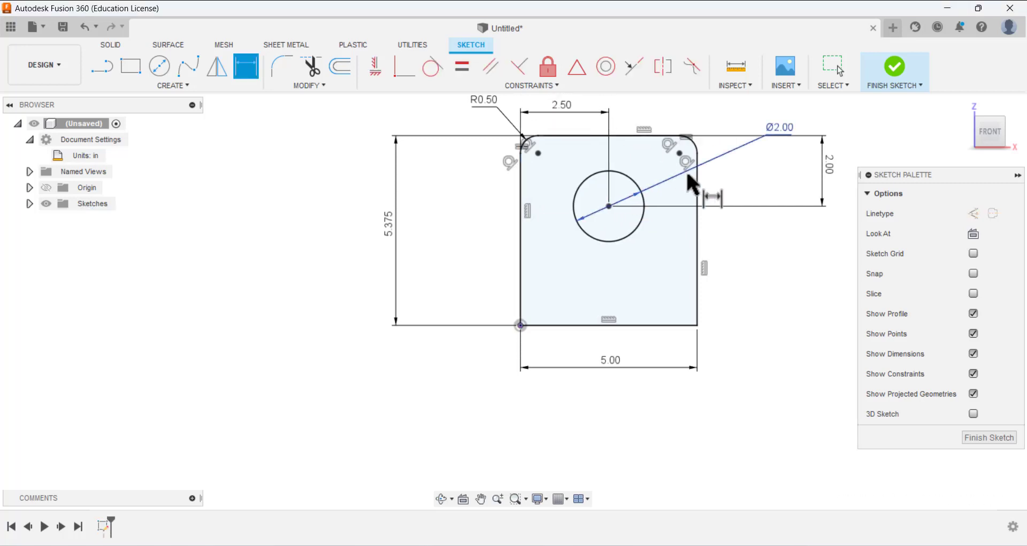
# Finish the sketch and extrude the plate profile around the hole 1.25 in as a new body.
pyautogui.click(984, 441)
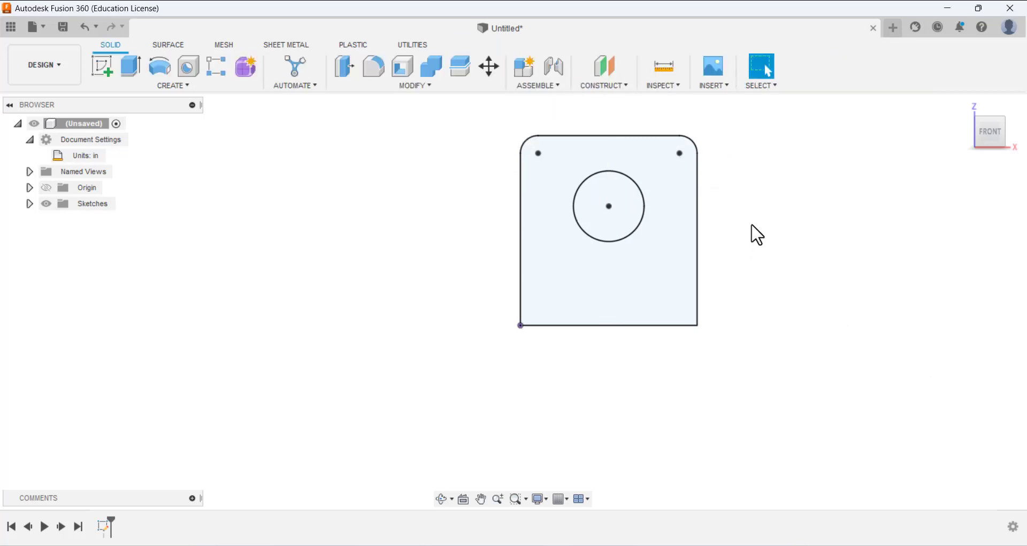
pyautogui.moveTo(752, 226)
pyautogui.keyDown('shift'); pyautogui.mouseDown(button='middle')
pyautogui.moveTo(691, 248)
pyautogui.moveTo(727, 232)
pyautogui.mouseUp(button='middle'); pyautogui.keyUp('shift')
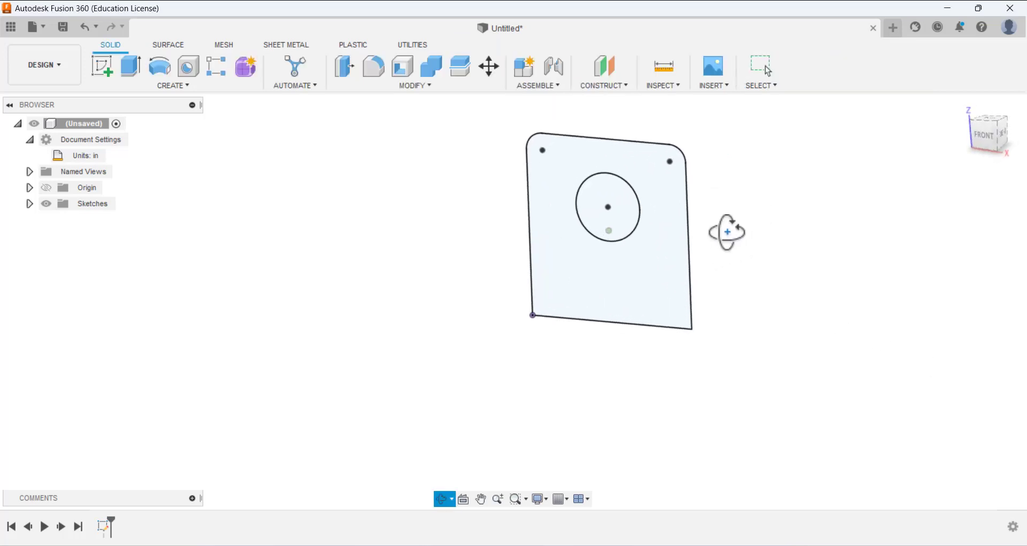
pyautogui.click(128, 69)
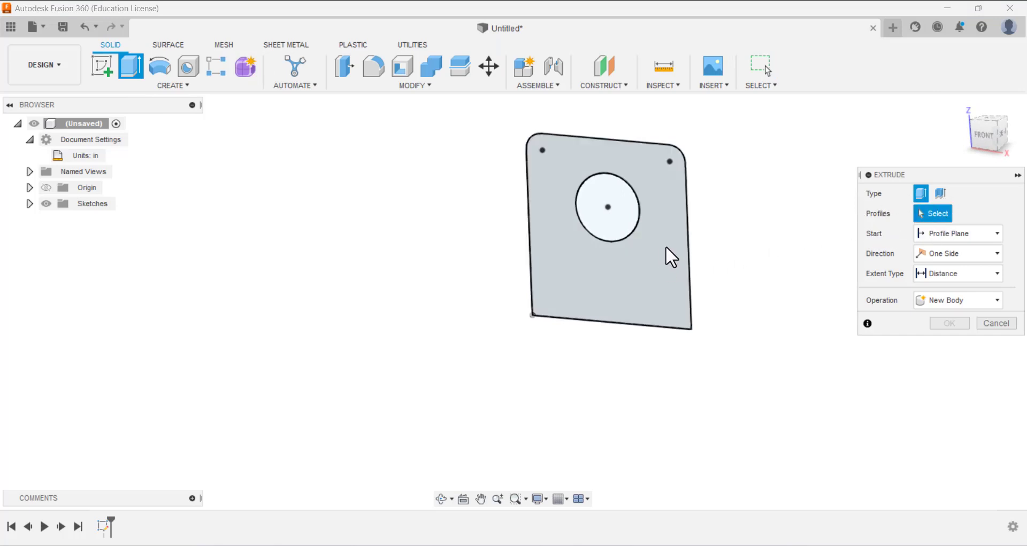
pyautogui.click(671, 227)
pyautogui.keyDown('shift'); pyautogui.moveTo(747, 194); pyautogui.dragTo(669, 210, button='middle'); pyautogui.keyUp('shift')
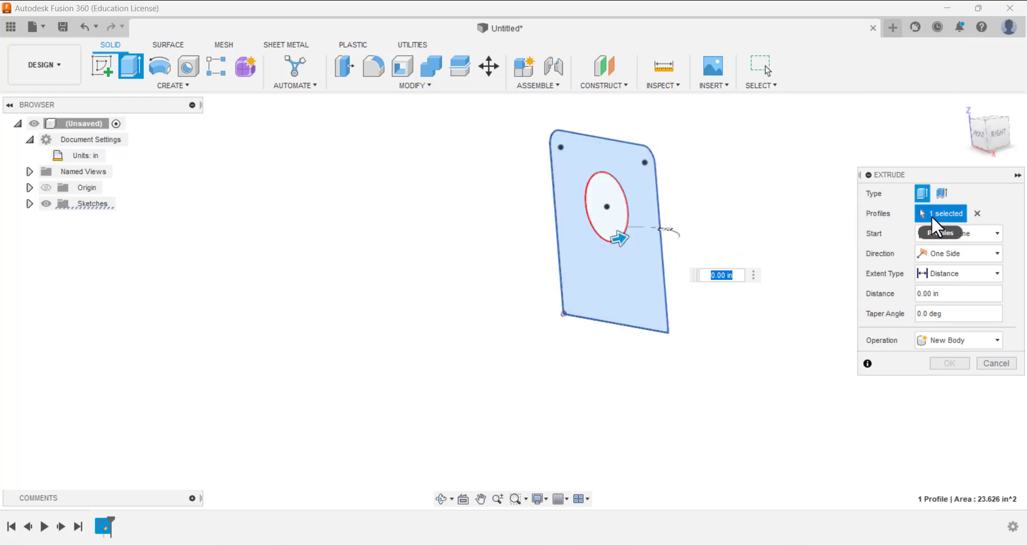
pyautogui.moveTo(622, 239)
pyautogui.mouseDown()
pyautogui.moveTo(788, 183)
pyautogui.moveTo(678, 227)
pyautogui.mouseUp()
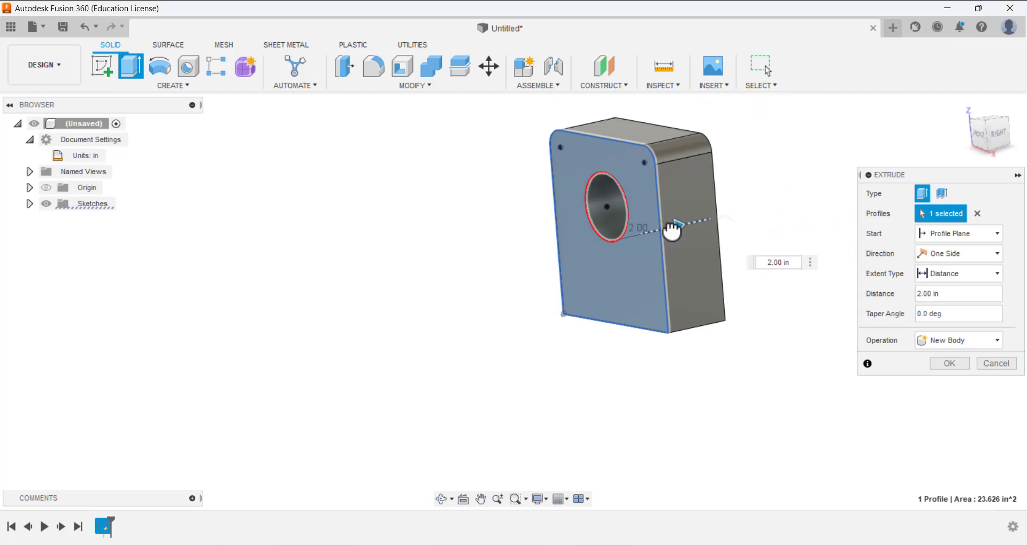
pyautogui.click(781, 262)
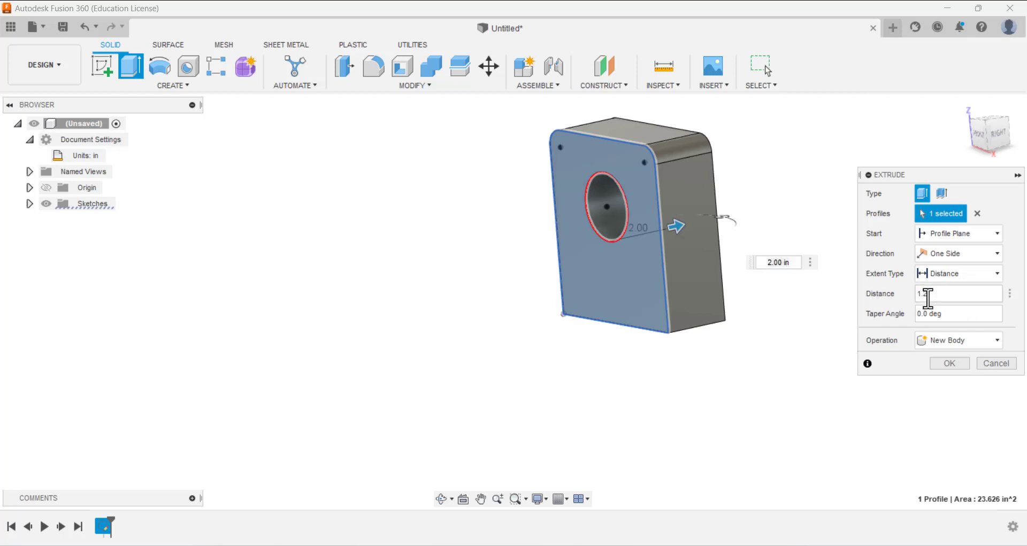
pyautogui.press('Return')
pyautogui.moveTo(752, 152)
pyautogui.keyDown('shift'); pyautogui.mouseDown(button='middle')
pyautogui.moveTo(800, 181)
pyautogui.moveTo(751, 153)
pyautogui.moveTo(756, 122)
pyautogui.moveTo(755, 134)
pyautogui.mouseUp(button='middle'); pyautogui.keyUp('shift')
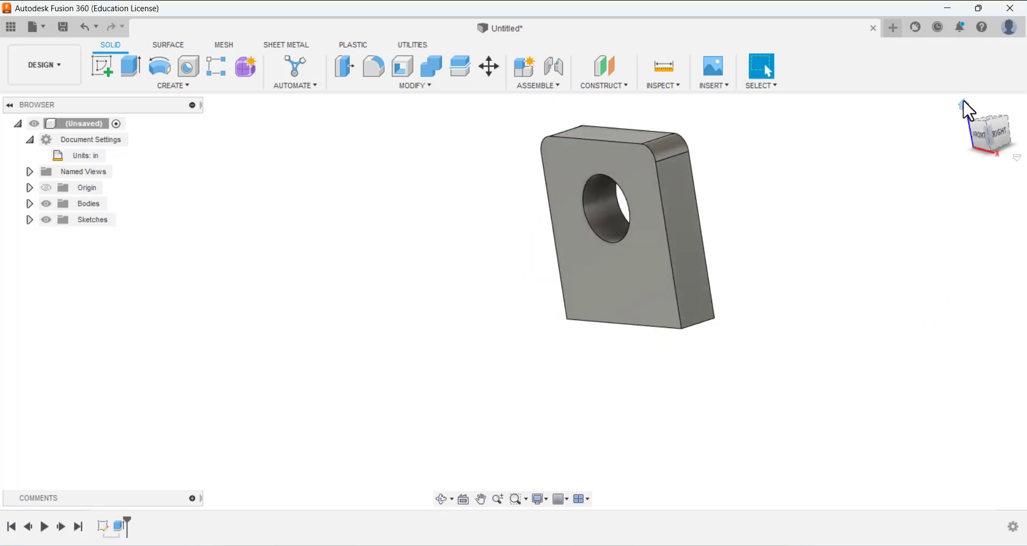
pyautogui.click(962, 104)
pyautogui.scroll(3, 681, 218)
pyautogui.scroll(-3, 684, 216)
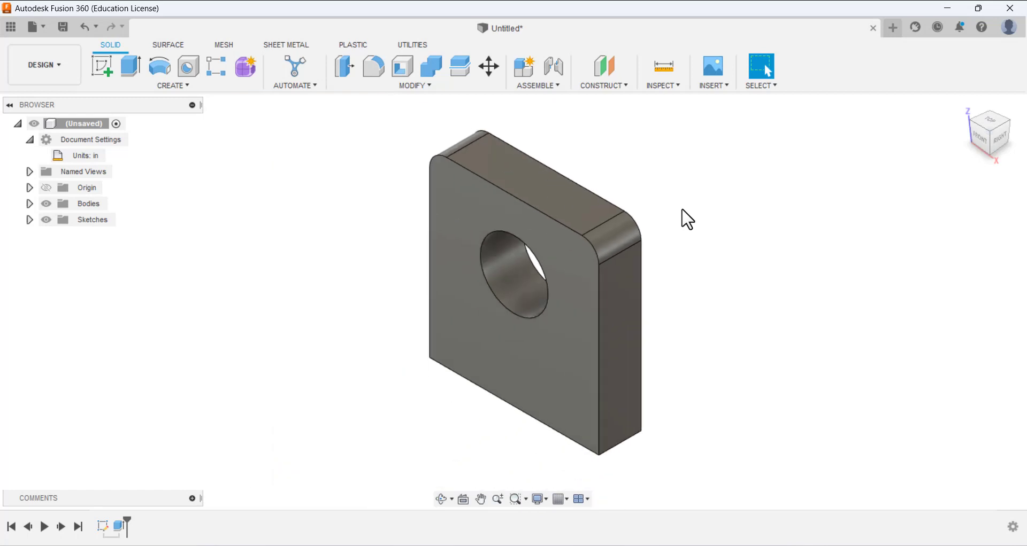
pyautogui.scroll(-3, 687, 220)
pyautogui.scroll(4, 687, 219)
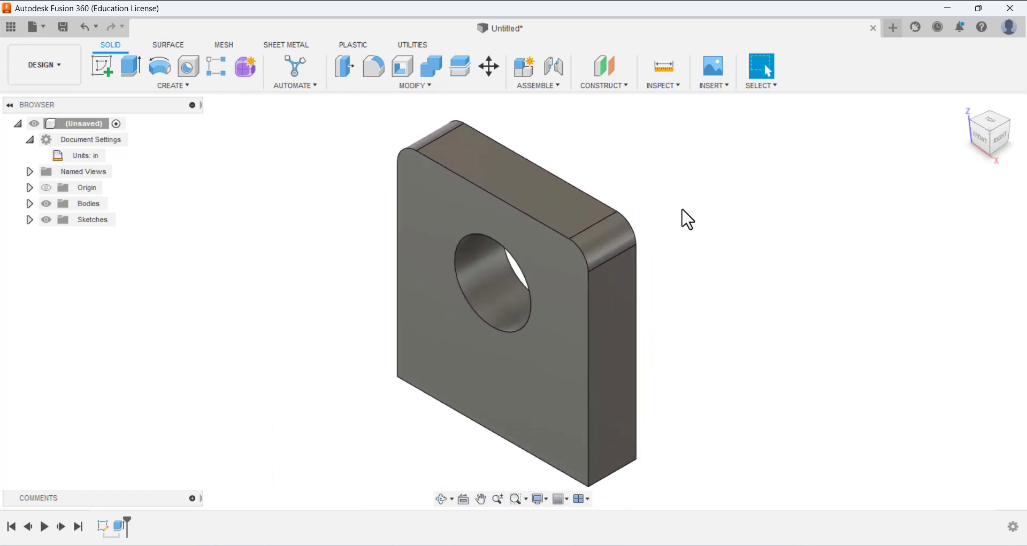
pyautogui.scroll(-3, 687, 219)
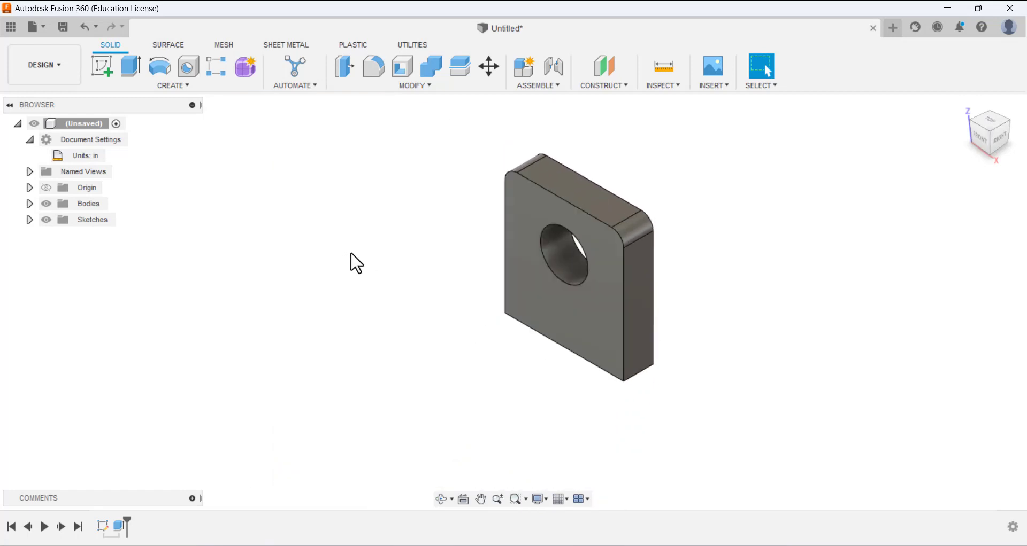
# Start a sketch on the plate's right side face and draw a closed line rectangle about 5.68 in long forward from the lower front corner.
pyautogui.click(102, 63)
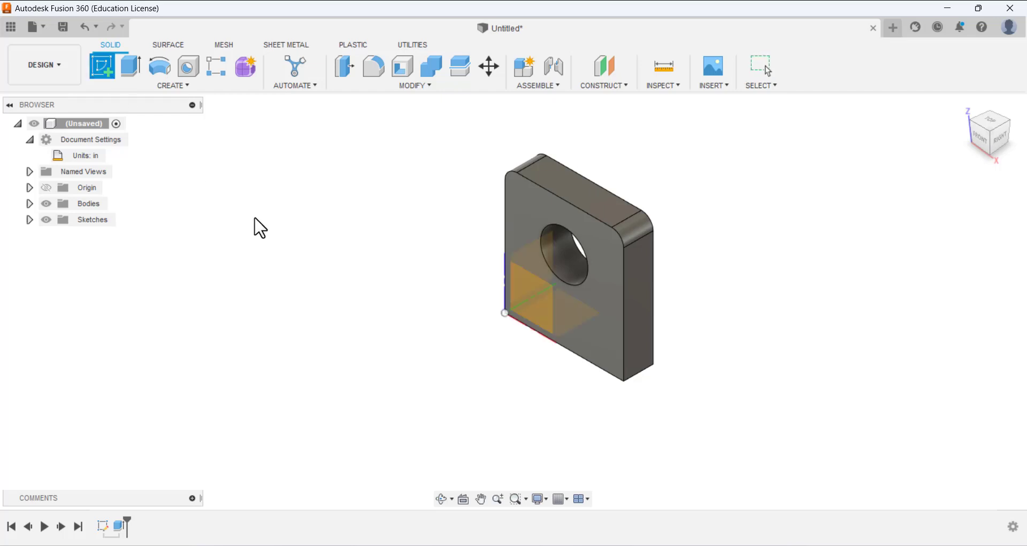
pyautogui.click(645, 314)
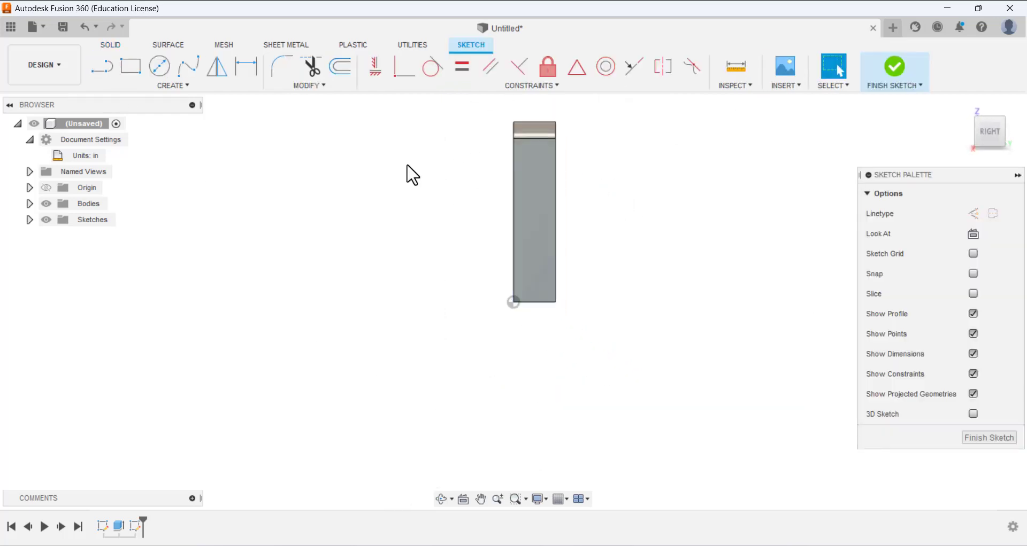
pyautogui.click(105, 69)
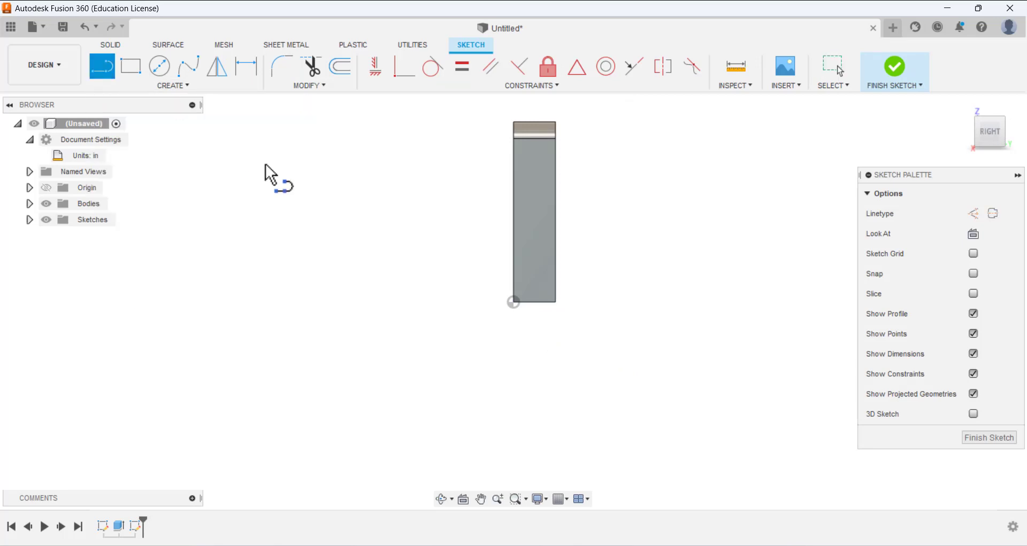
pyautogui.click(514, 303)
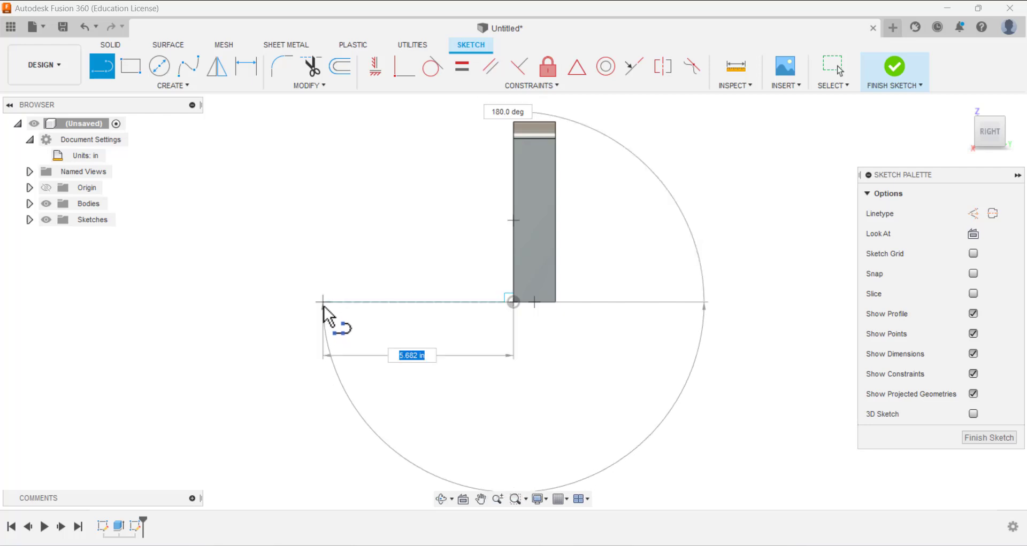
pyautogui.click(323, 302)
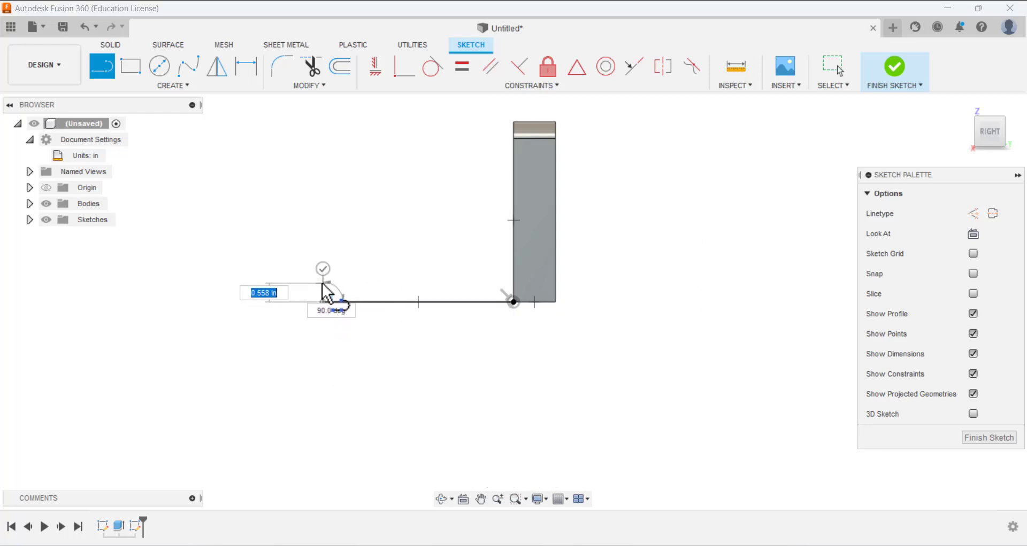
pyautogui.click(323, 239)
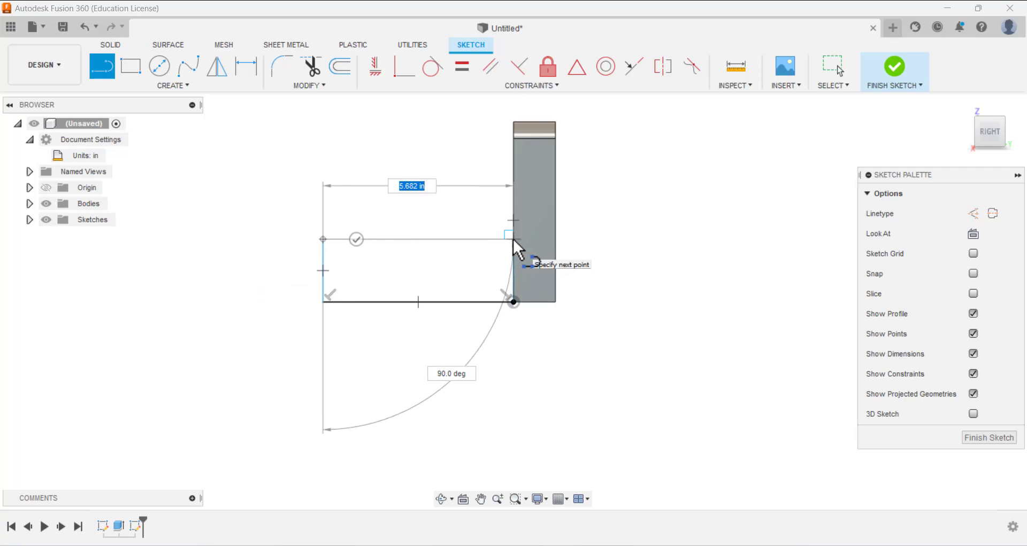
pyautogui.click(513, 240)
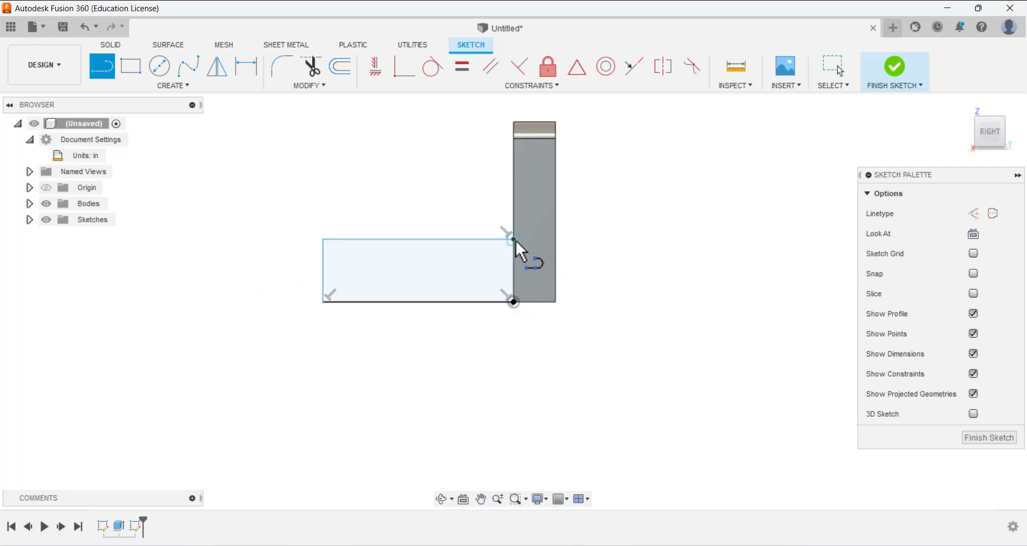
pyautogui.click(513, 240)
pyautogui.click(514, 302)
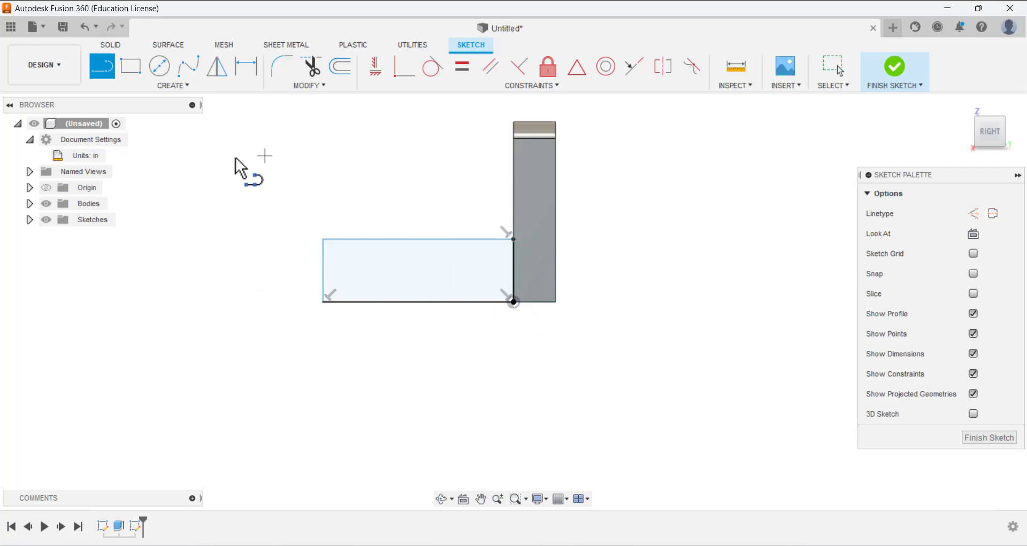
# Dimension the height of the side rectangle as 1.75 in.
pyautogui.click(250, 70)
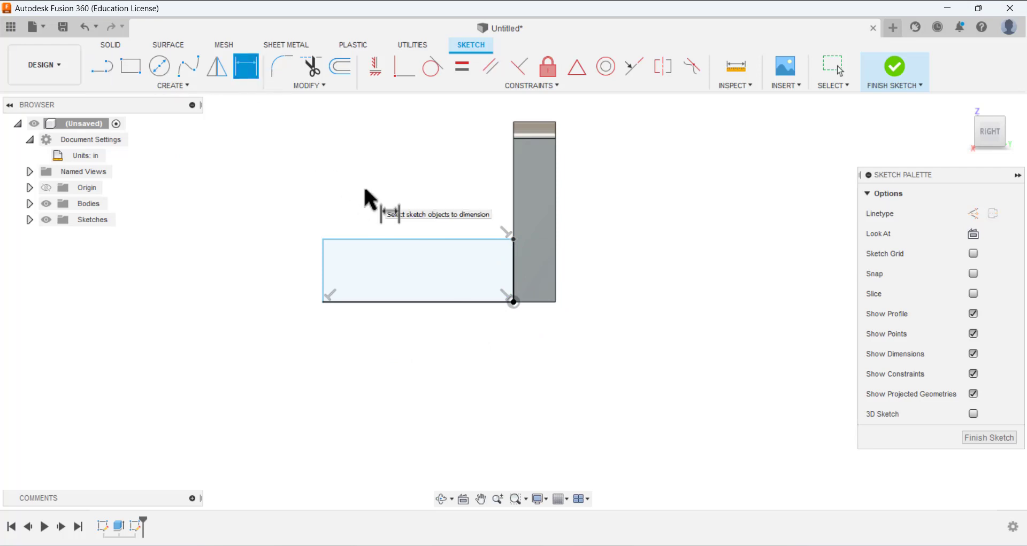
pyautogui.click(321, 269)
pyautogui.click(291, 274)
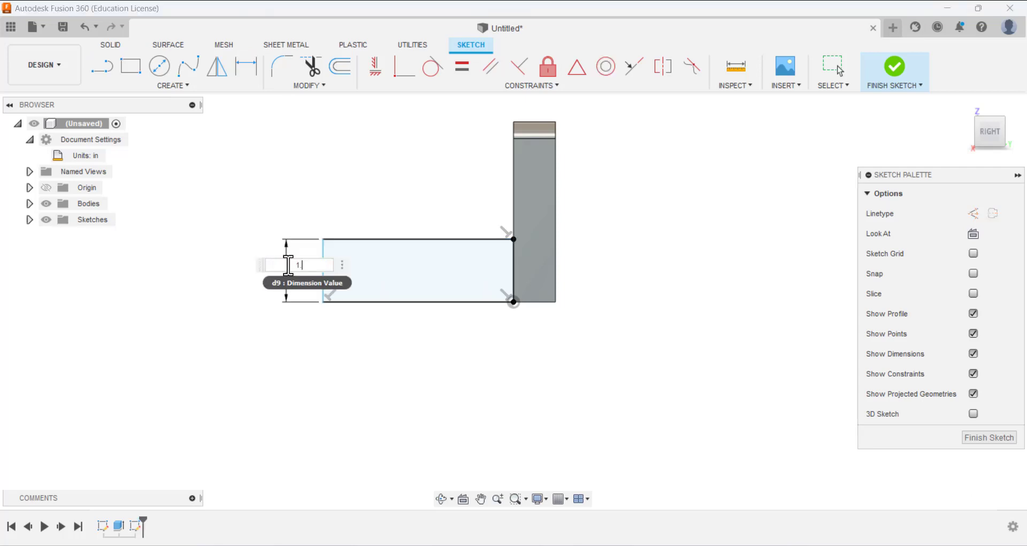
pyautogui.write('1.75')
pyautogui.press('Return')
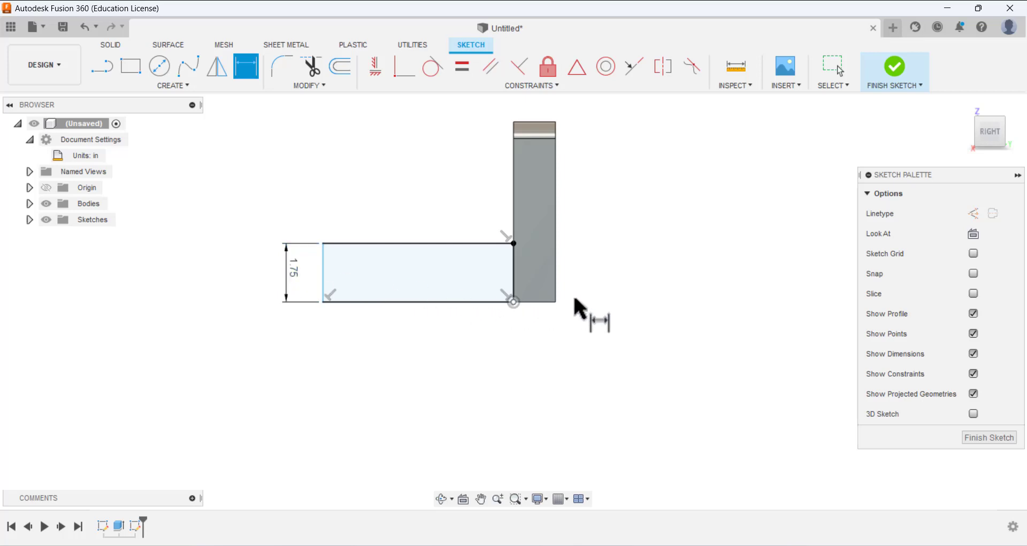
# Dimension the distance from the rectangle's outer edge to the plate's back edge as 5.375 in.
pyautogui.click(326, 269)
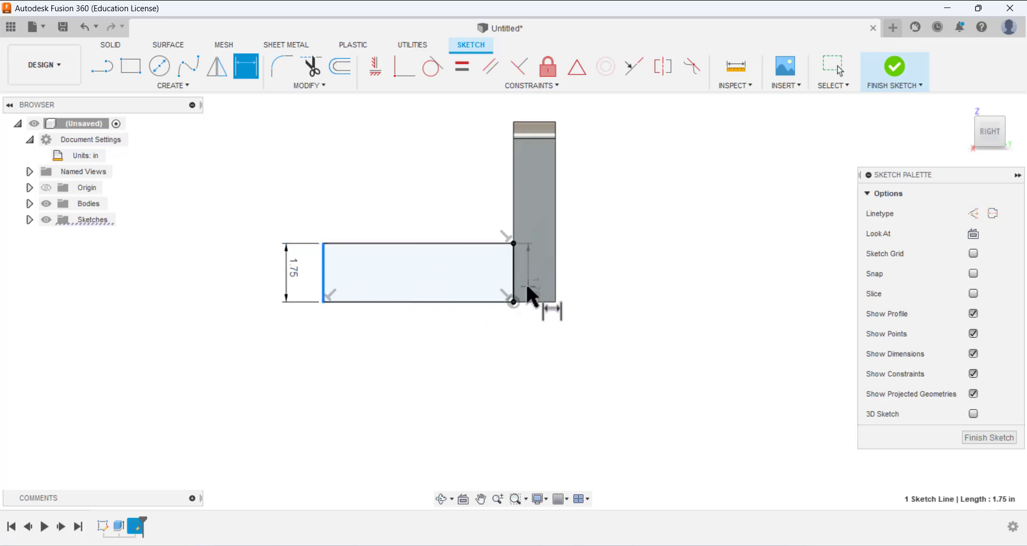
pyautogui.click(556, 281)
pyautogui.click(463, 369)
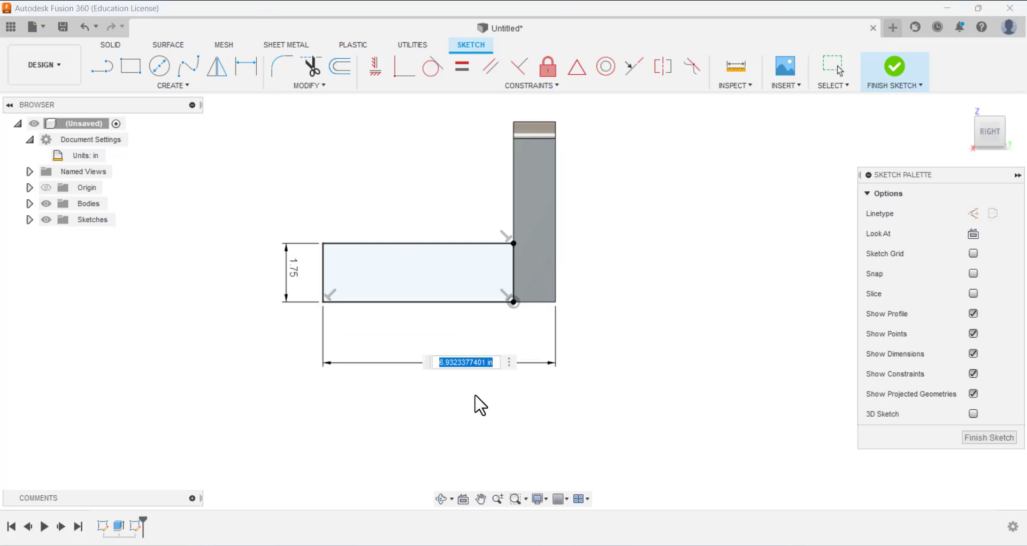
pyautogui.write('5.3')
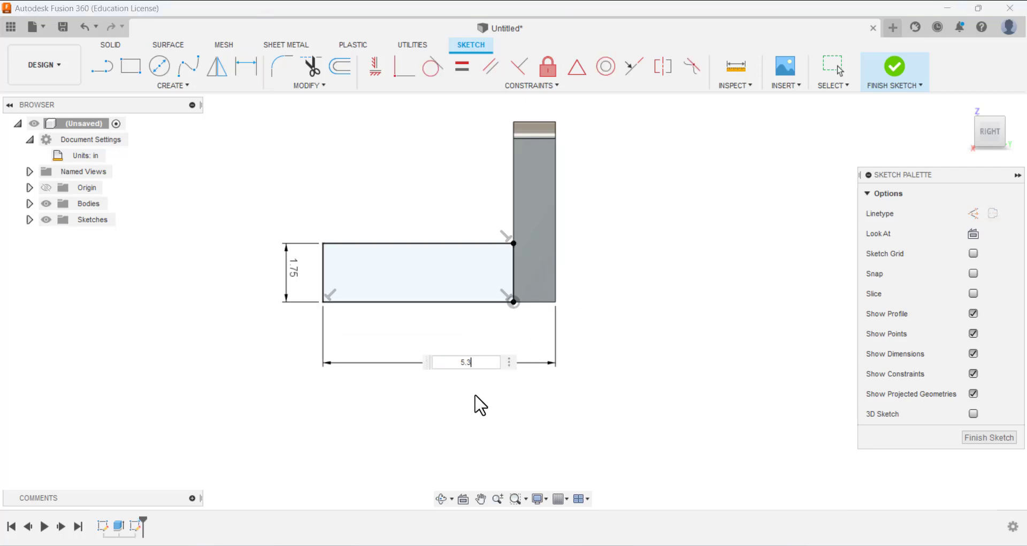
pyautogui.write('75')
pyautogui.press('Return')
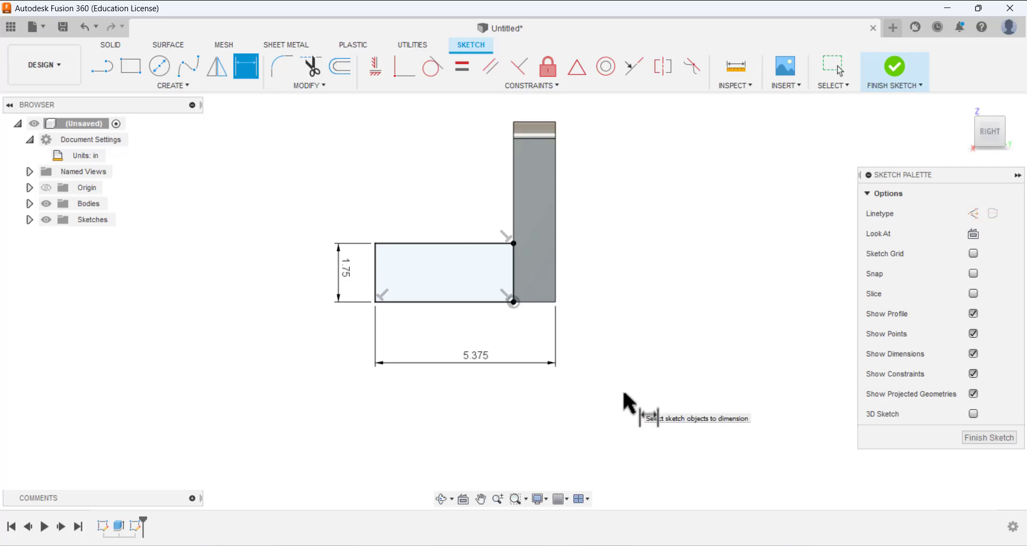
# Finish the sketch and extrude the side rectangle across the plate's full 5 in width, joining it to the plate.
pyautogui.click(986, 438)
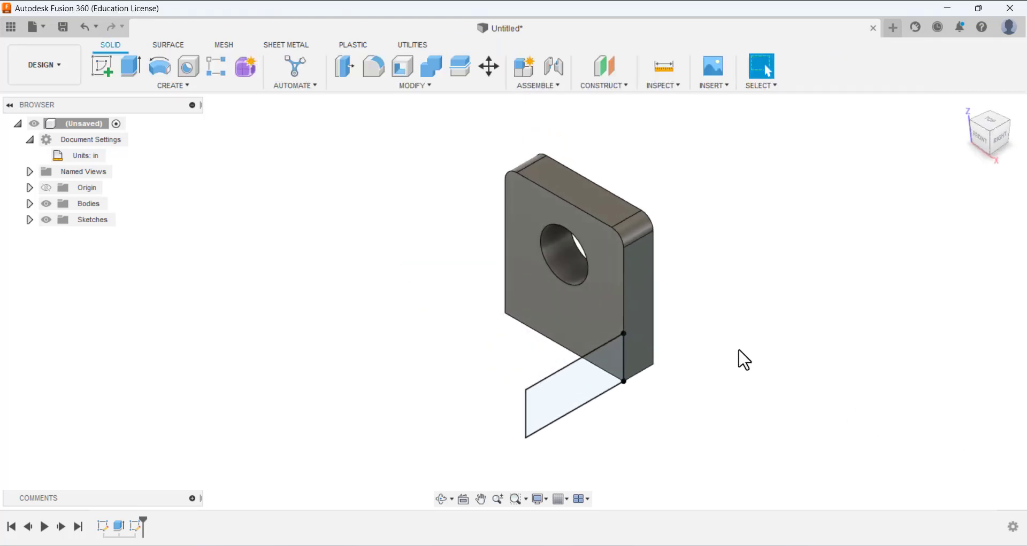
pyautogui.moveTo(739, 358)
pyautogui.keyDown('shift'); pyautogui.mouseDown(button='middle')
pyautogui.moveTo(722, 293)
pyautogui.moveTo(687, 278)
pyautogui.mouseUp(button='middle'); pyautogui.keyUp('shift')
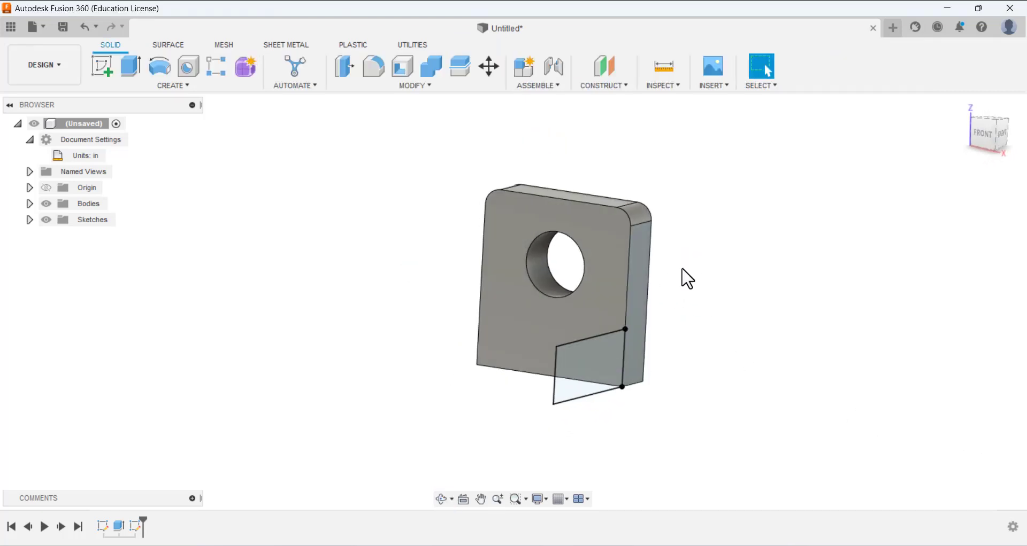
pyautogui.click(123, 70)
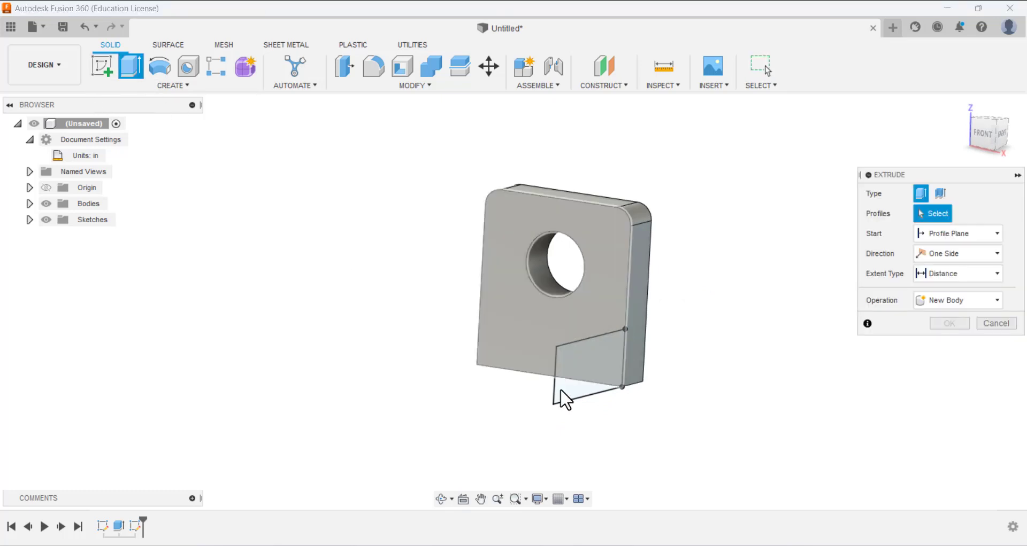
pyautogui.click(583, 368)
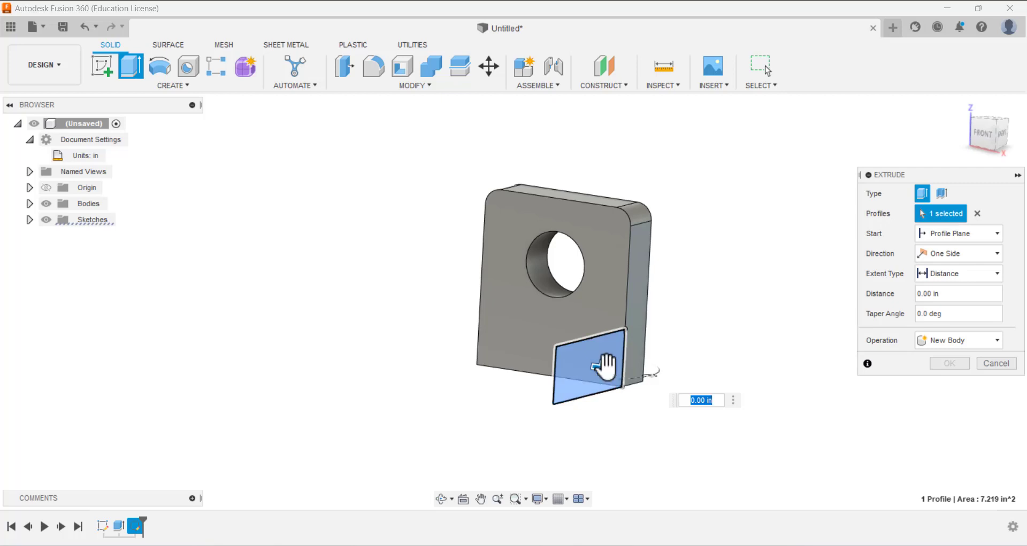
pyautogui.moveTo(602, 366); pyautogui.dragTo(468, 344)
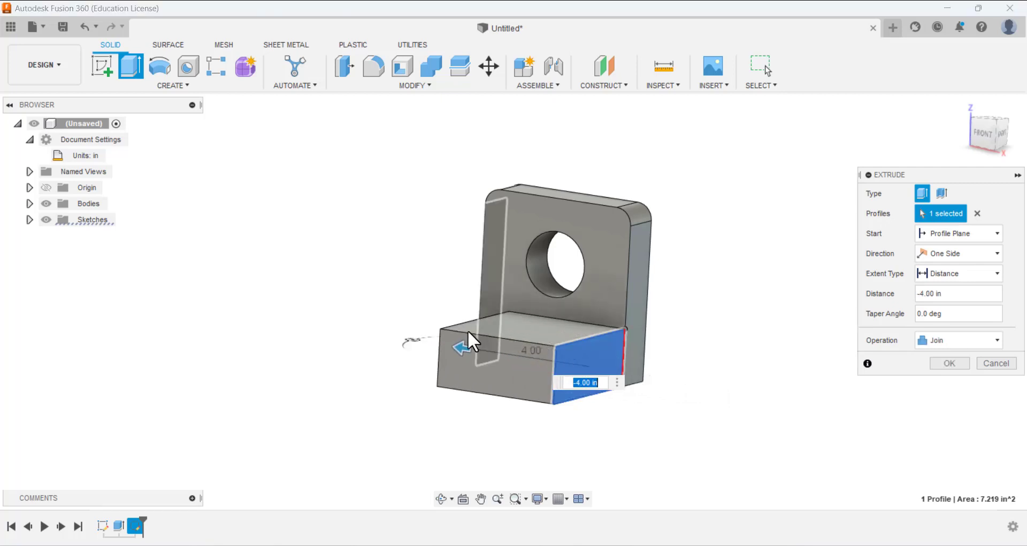
pyautogui.keyDown('shift'); pyautogui.moveTo(472, 337); pyautogui.dragTo(752, 343, button='middle'); pyautogui.keyUp('shift')
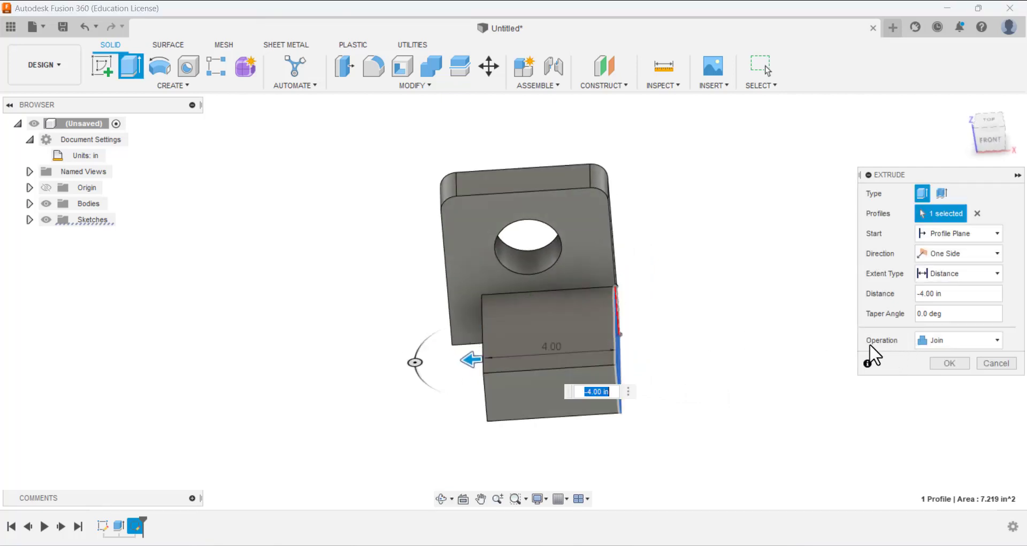
pyautogui.keyDown('shift'); pyautogui.moveTo(724, 374); pyautogui.dragTo(782, 342, button='middle'); pyautogui.keyUp('shift')
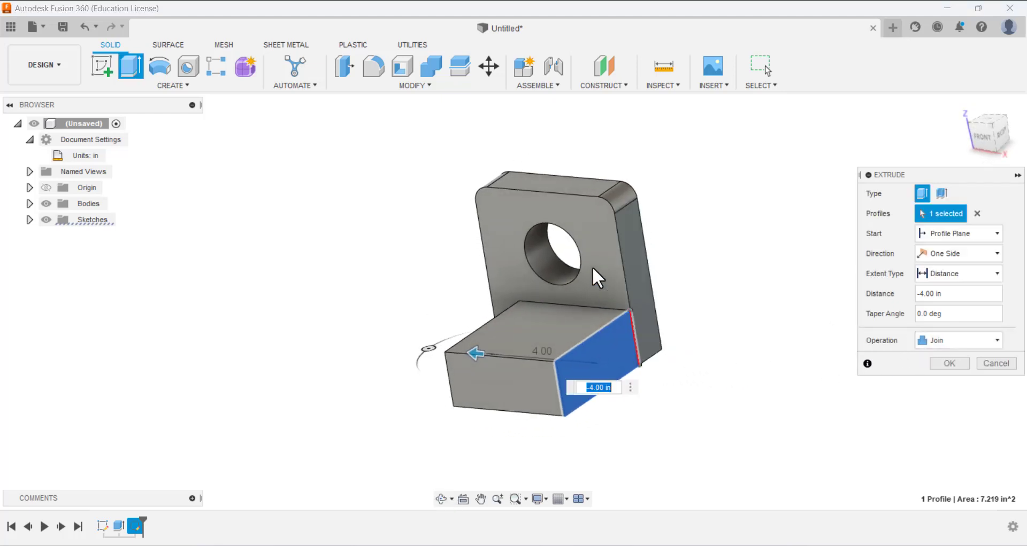
pyautogui.keyDown('shift'); pyautogui.moveTo(534, 342); pyautogui.dragTo(563, 340, button='middle'); pyautogui.keyUp('shift')
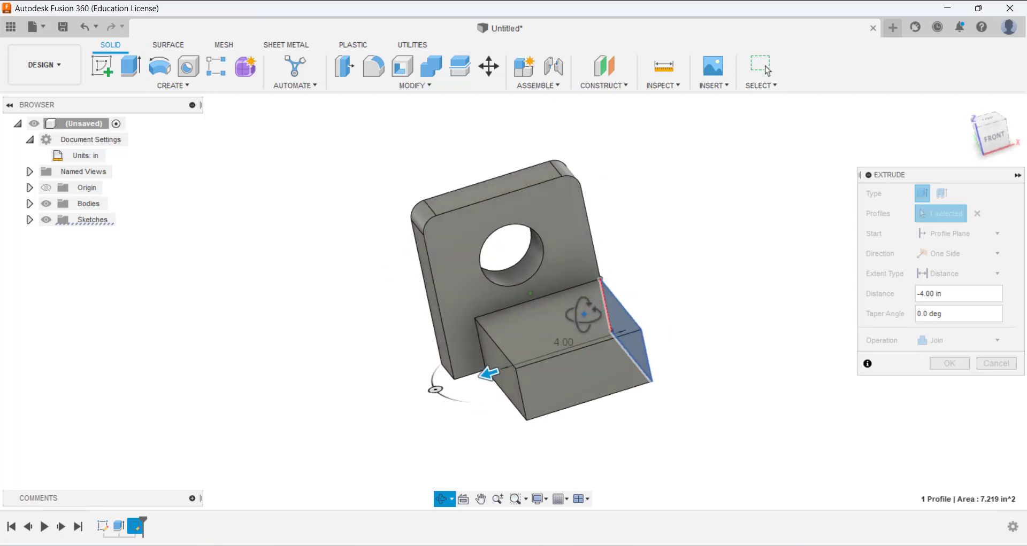
pyautogui.moveTo(488, 377); pyautogui.dragTo(442, 388)
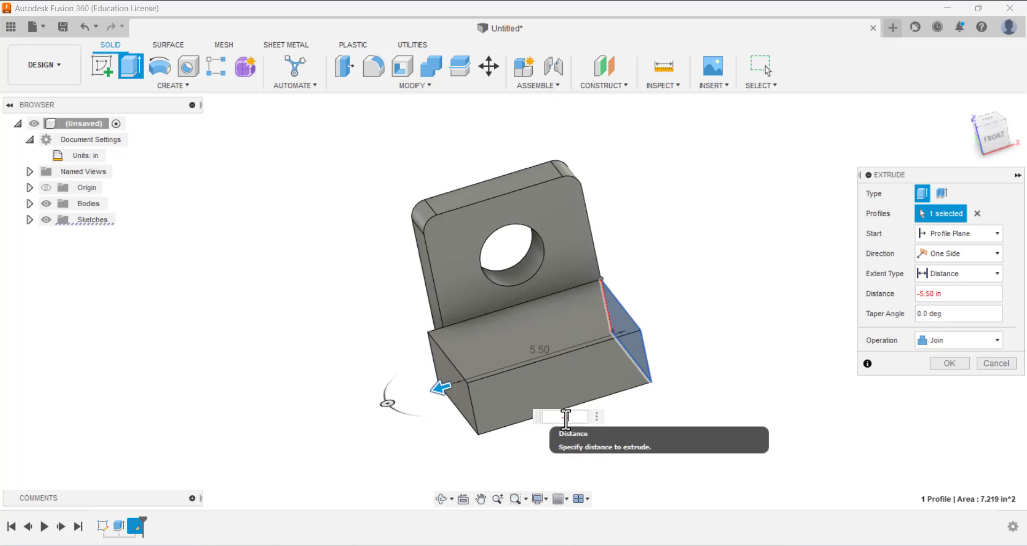
pyautogui.press('Return')
pyautogui.moveTo(614, 378)
pyautogui.keyDown('shift'); pyautogui.mouseDown(button='middle')
pyautogui.moveTo(599, 367)
pyautogui.moveTo(603, 390)
pyautogui.mouseUp(button='middle'); pyautogui.keyUp('shift')
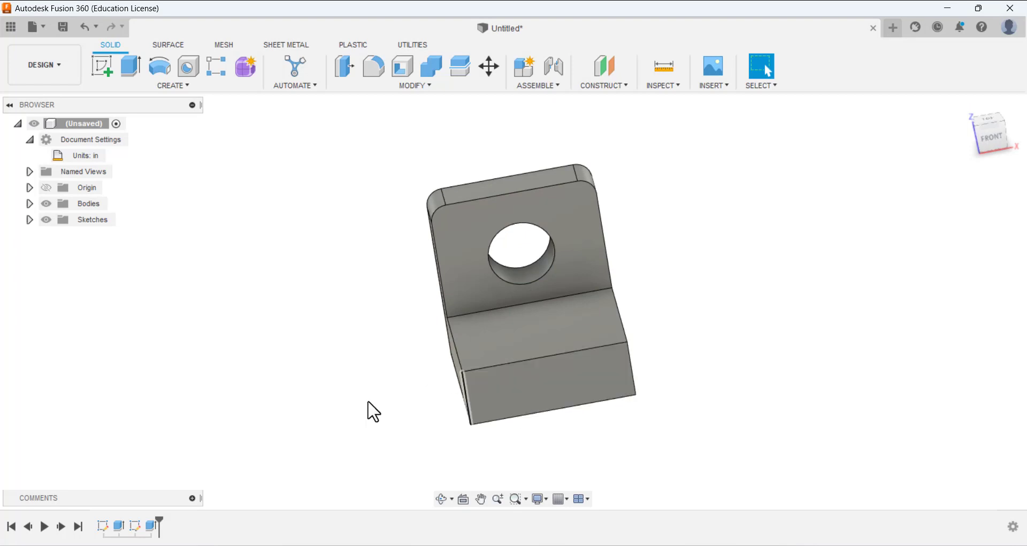
# Start a sketch on the base's top face and draw a two-point rectangle inward from its front left corner.
pyautogui.keyDown('shift'); pyautogui.moveTo(682, 369); pyautogui.dragTo(604, 348, button='middle'); pyautogui.keyUp('shift')
pyautogui.click(964, 105)
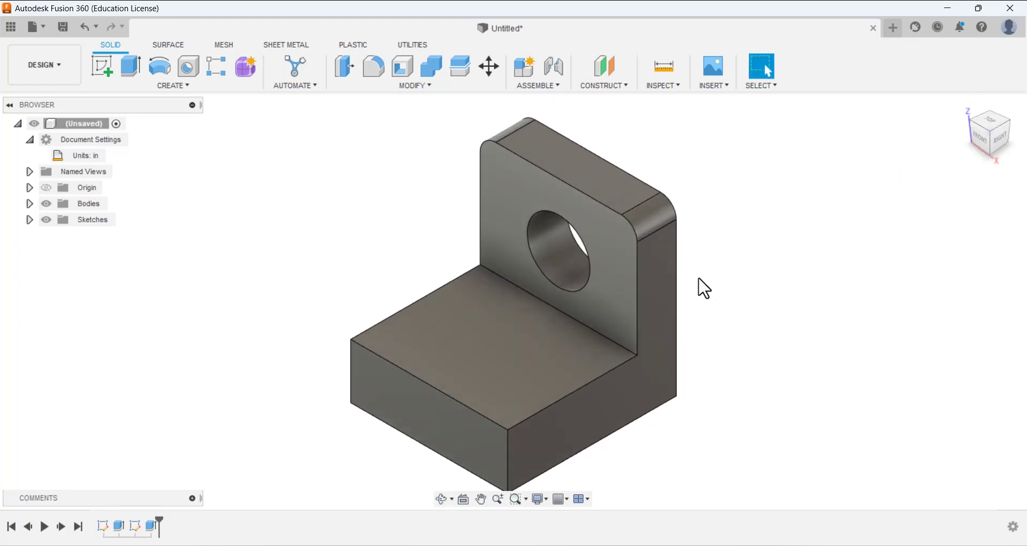
pyautogui.scroll(-3, 706, 308)
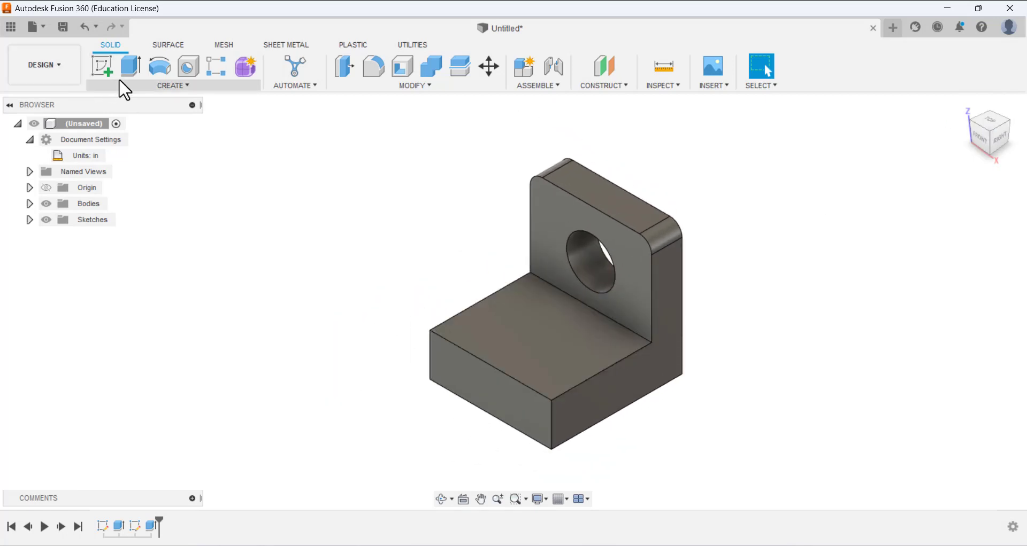
pyautogui.click(104, 65)
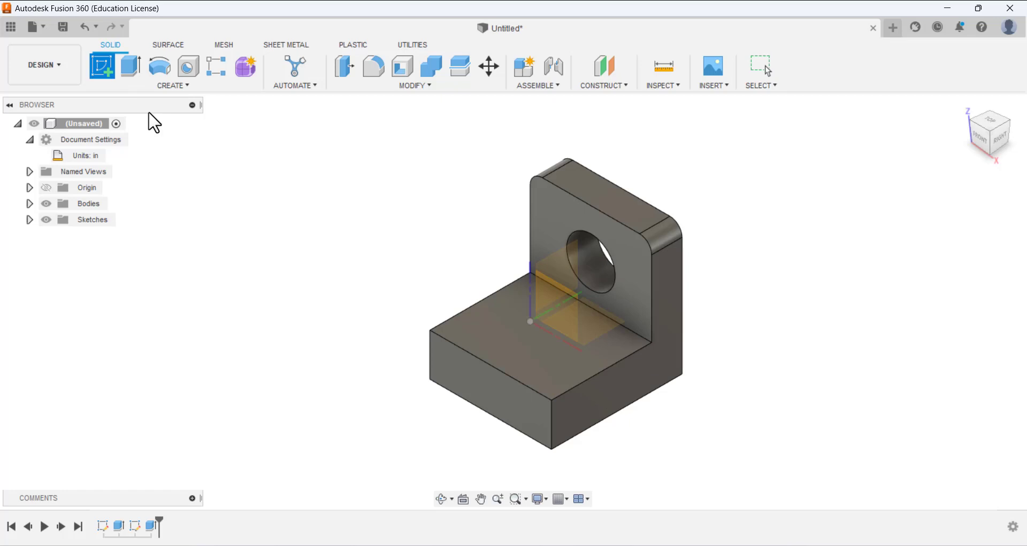
pyautogui.click(496, 326)
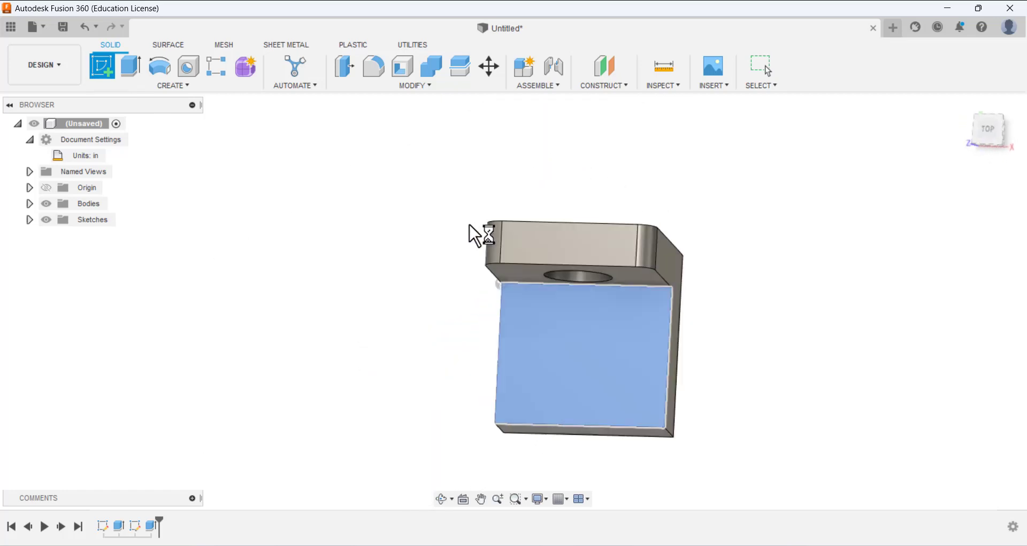
pyautogui.scroll(3, 658, 394)
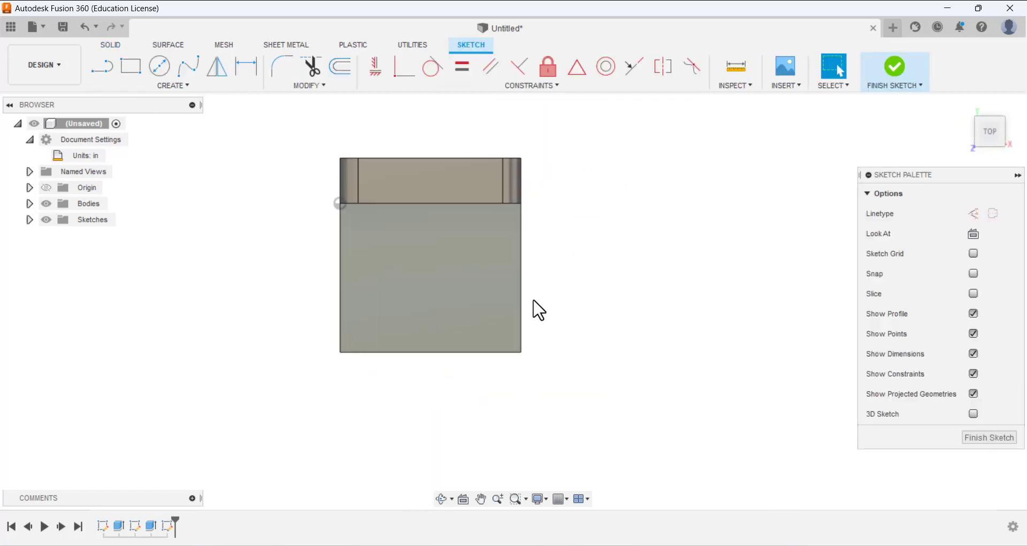
pyautogui.click(130, 67)
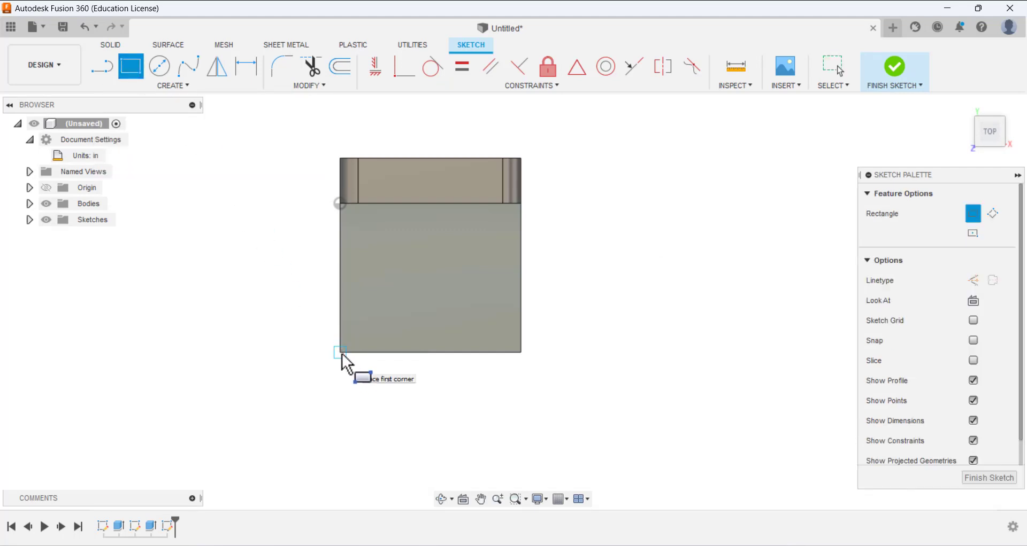
pyautogui.click(340, 353)
pyautogui.click(388, 307)
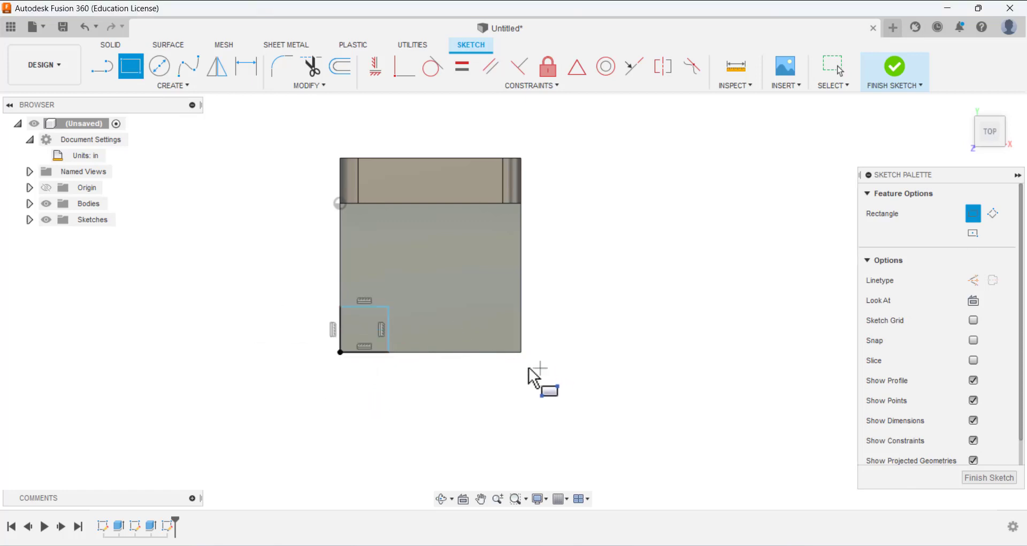
# Draw a second rectangle about 1.61 in by 1.26 in inward from the base's front right corner.
pyautogui.click(521, 353)
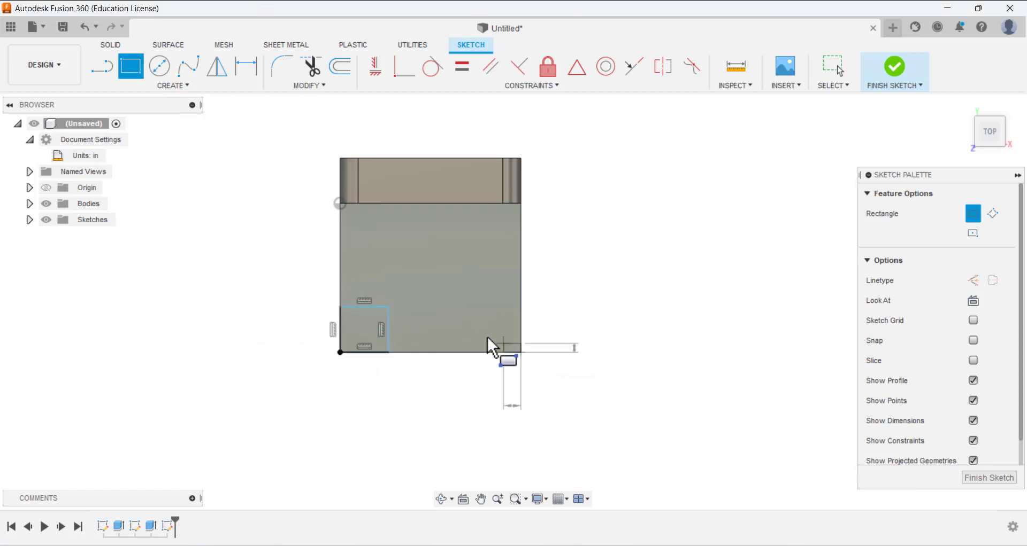
pyautogui.click(463, 308)
pyautogui.scroll(-2, 470, 284)
pyautogui.scroll(3, 470, 287)
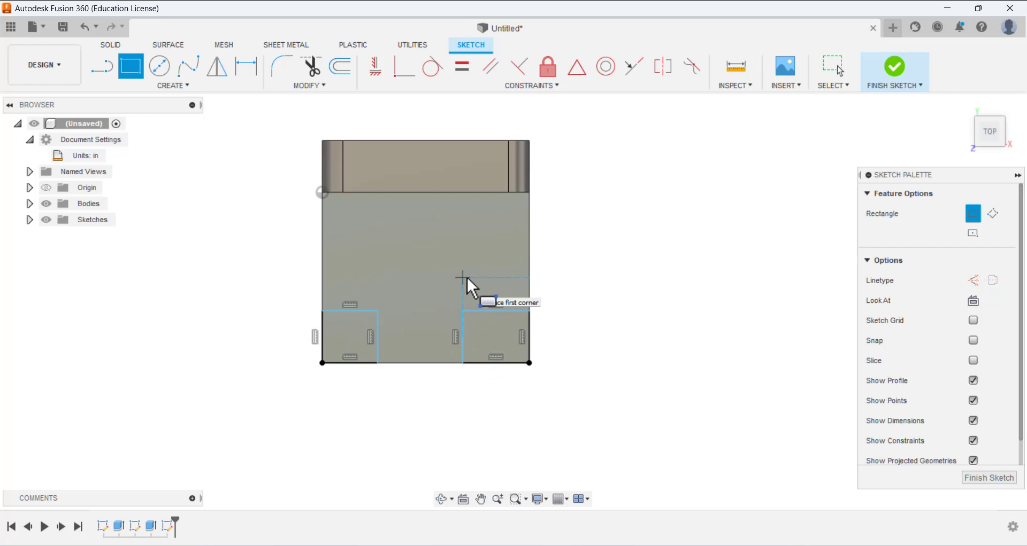
# Apply Equal constraints between the two corner rectangles' rear edges and between their inner side edges.
pyautogui.click(462, 80)
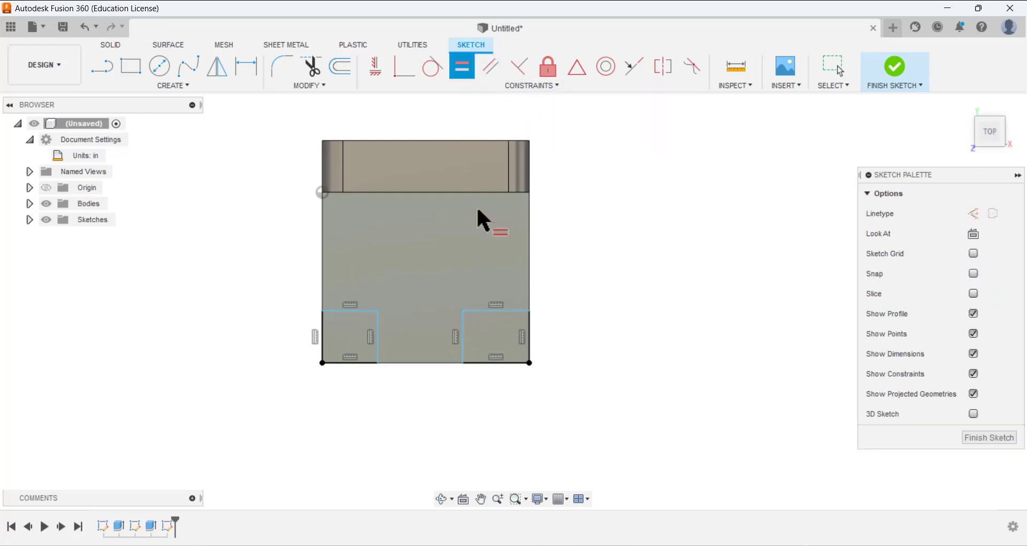
pyautogui.click(481, 311)
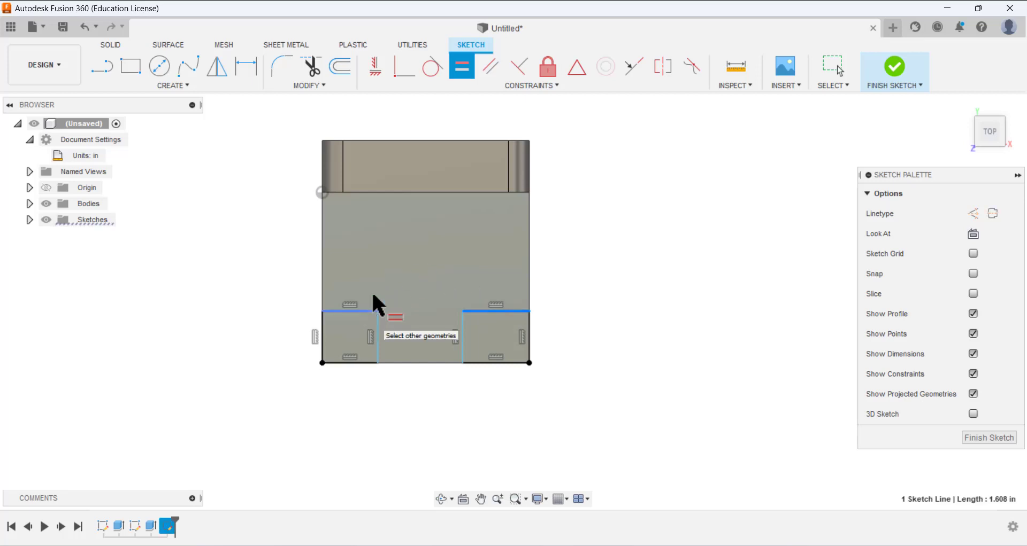
pyautogui.click(368, 310)
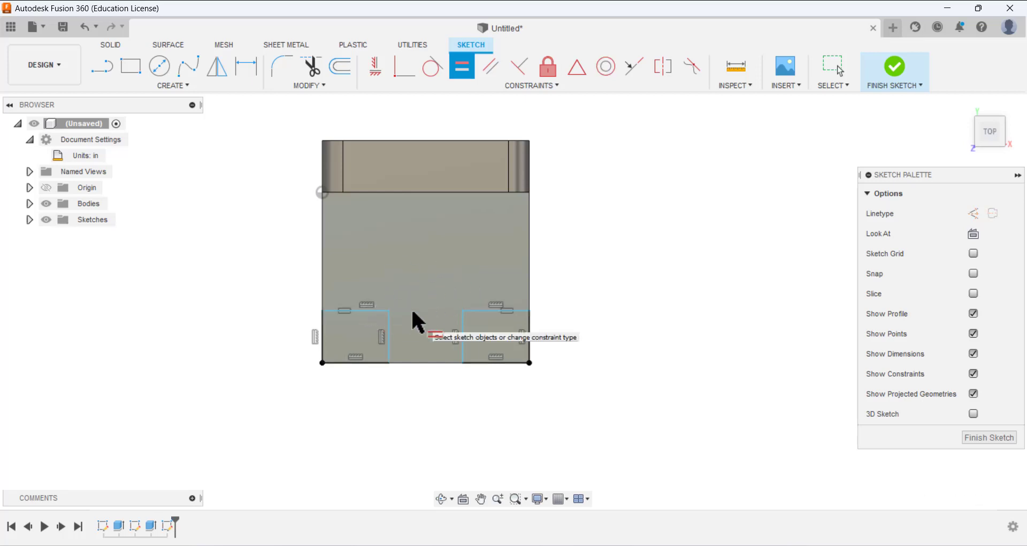
pyautogui.click(463, 326)
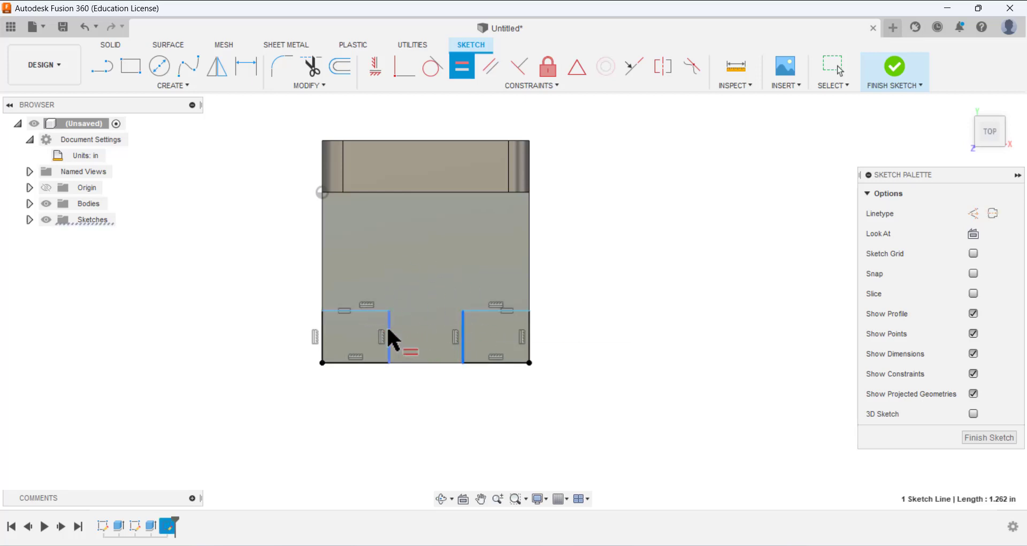
pyautogui.click(389, 331)
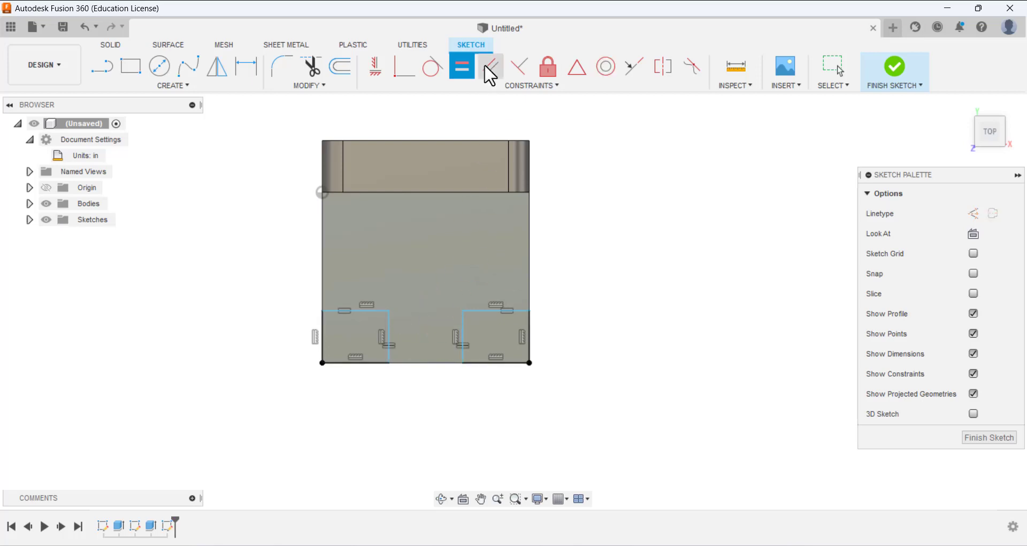
pyautogui.click(832, 65)
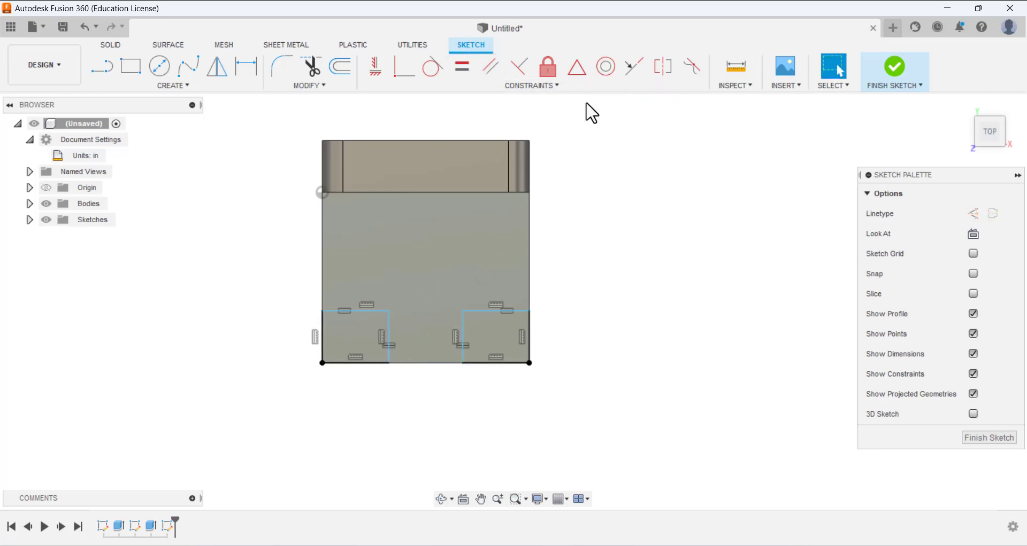
# Dimension the gap between the inner edges of the two corner rectangles as 2.5 in.
pyautogui.click(246, 68)
pyautogui.click(389, 334)
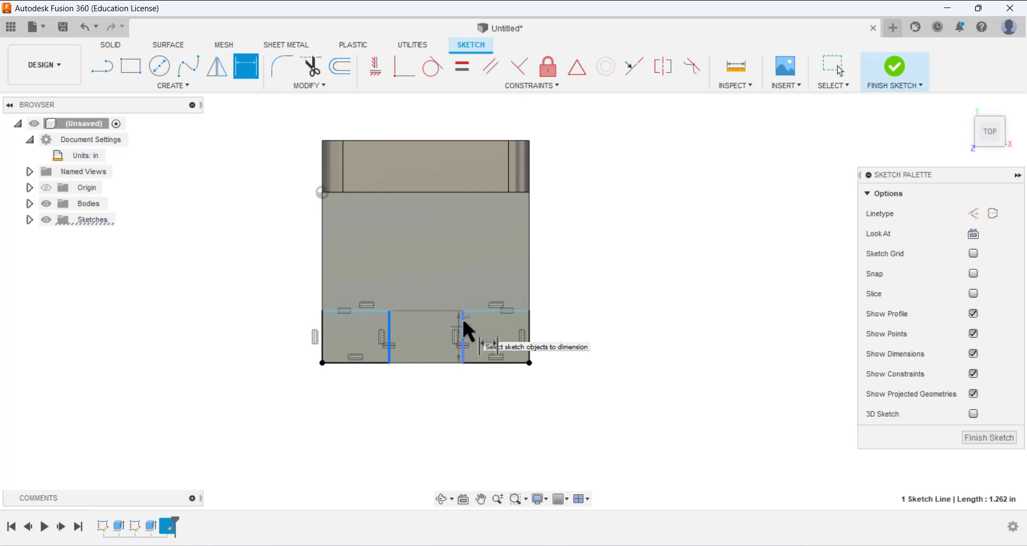
pyautogui.click(463, 333)
pyautogui.click(430, 409)
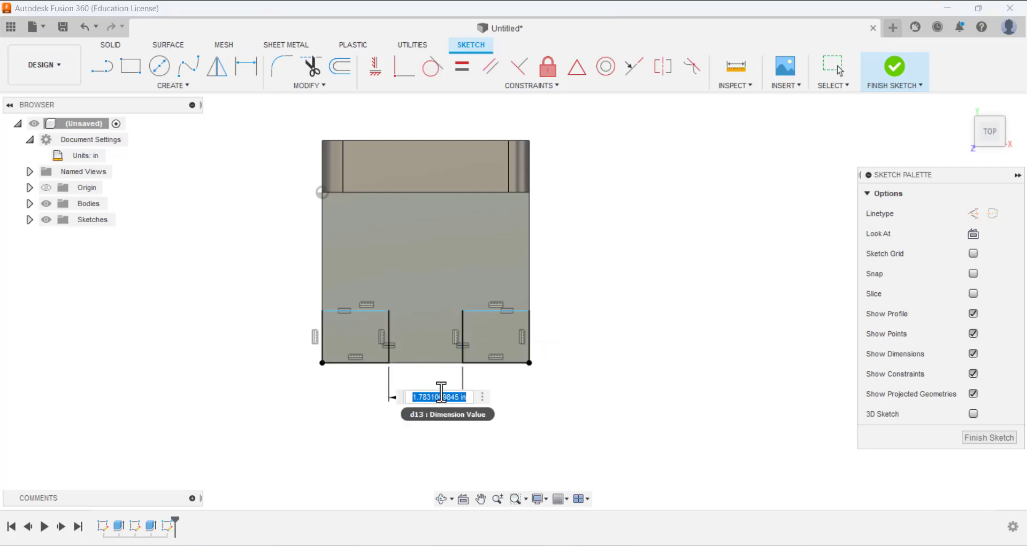
pyautogui.write('2.5')
pyautogui.press('Return')
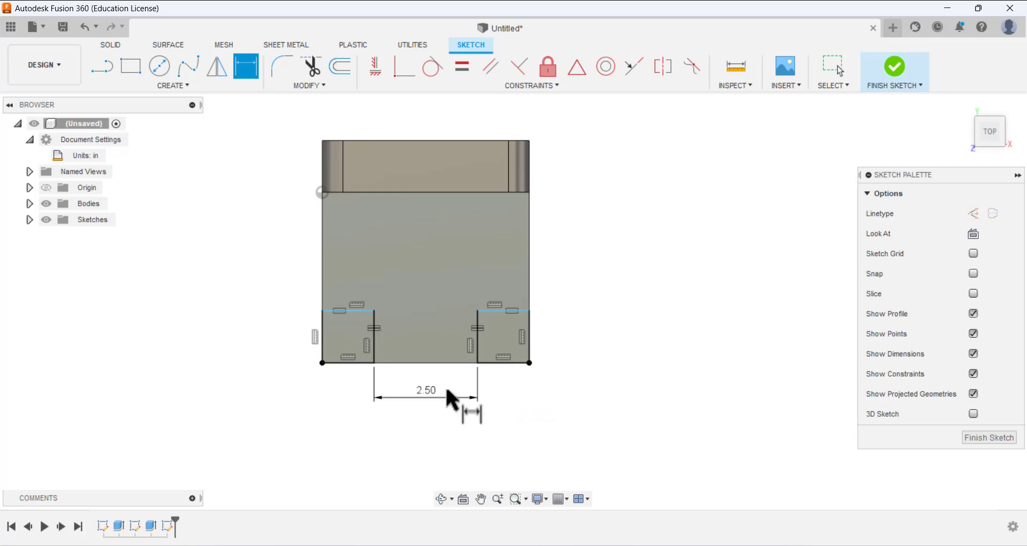
# Dimension the distance from the upright plate's front face to the right rectangle's rear edge as 3 in, and finish the sketch.
pyautogui.click(512, 193)
pyautogui.click(500, 311)
pyautogui.click(584, 269)
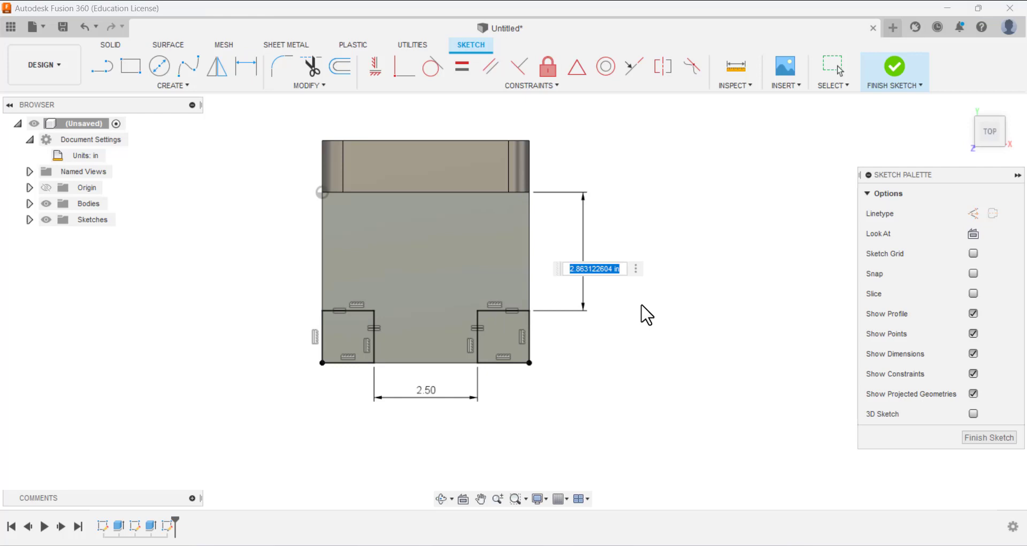
pyautogui.press('Return')
pyautogui.keyDown('shift'); pyautogui.moveTo(566, 360); pyautogui.dragTo(493, 291, button='middle'); pyautogui.keyUp('shift')
pyautogui.press('d')
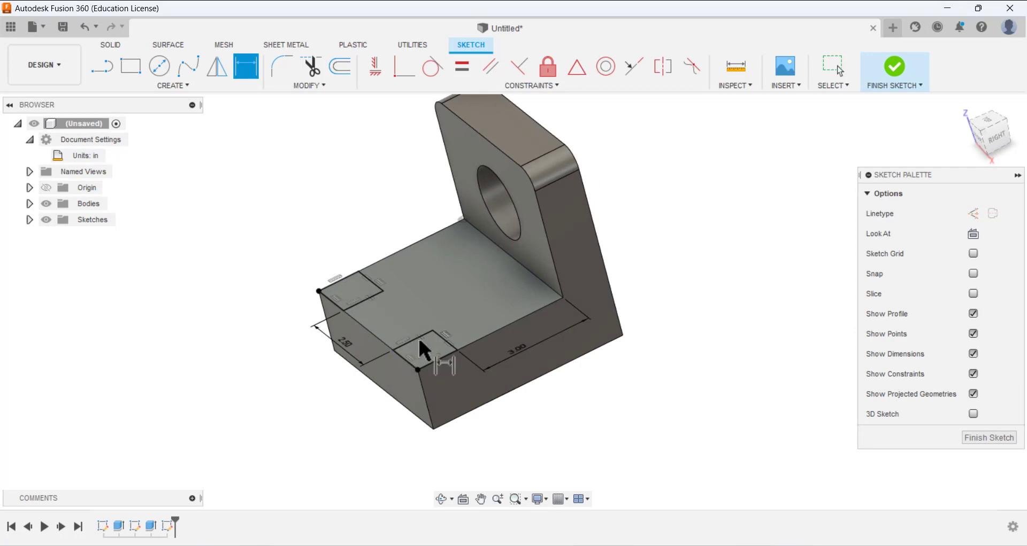
pyautogui.click(987, 438)
pyautogui.keyDown('shift'); pyautogui.moveTo(753, 373); pyautogui.dragTo(714, 350, button='middle'); pyautogui.keyUp('shift')
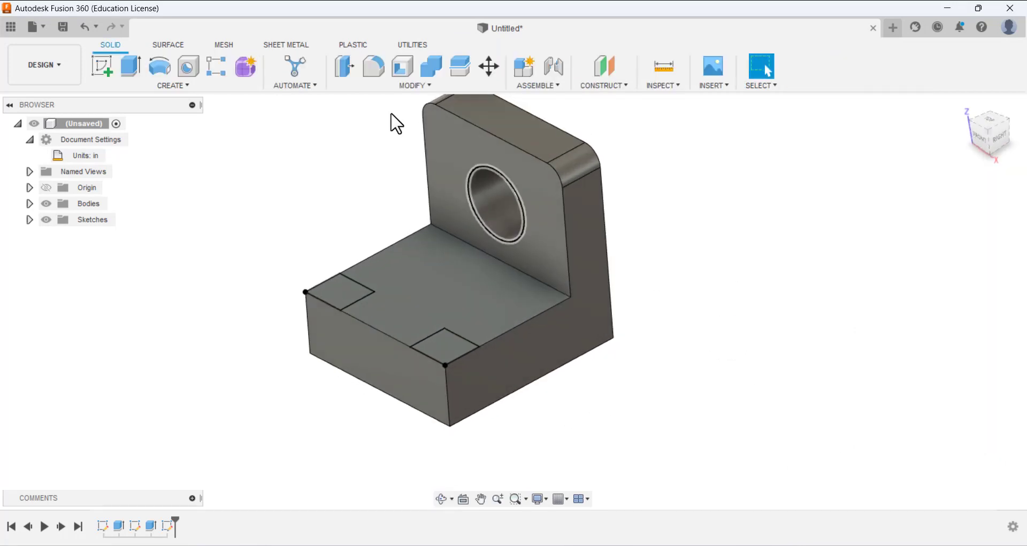
# Start extruding the T-shaped profile between the corner rectangles downward into the base as a 1 in deep cut.
pyautogui.click(130, 66)
pyautogui.keyDown('shift'); pyautogui.moveTo(766, 238); pyautogui.dragTo(706, 262, button='middle'); pyautogui.keyUp('shift')
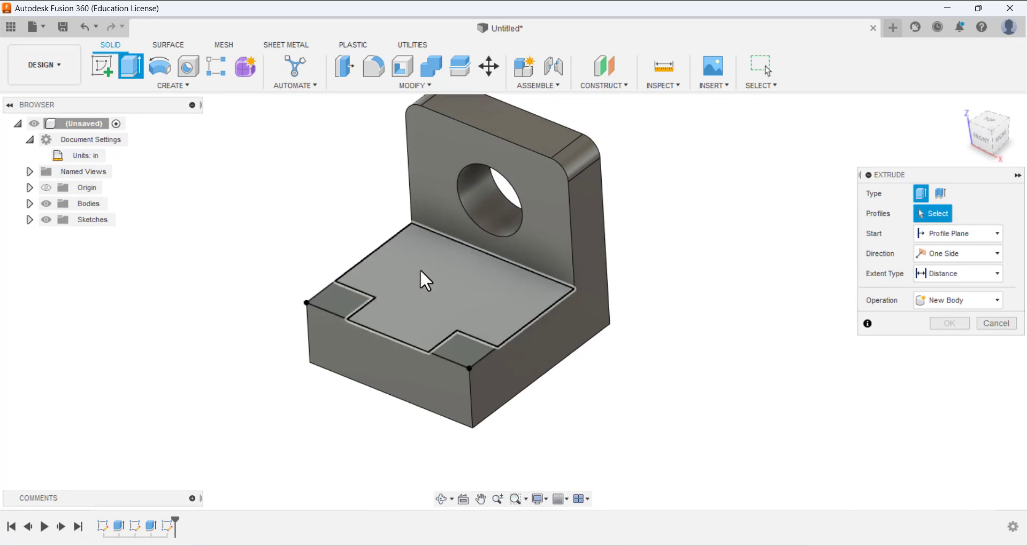
pyautogui.click(430, 288)
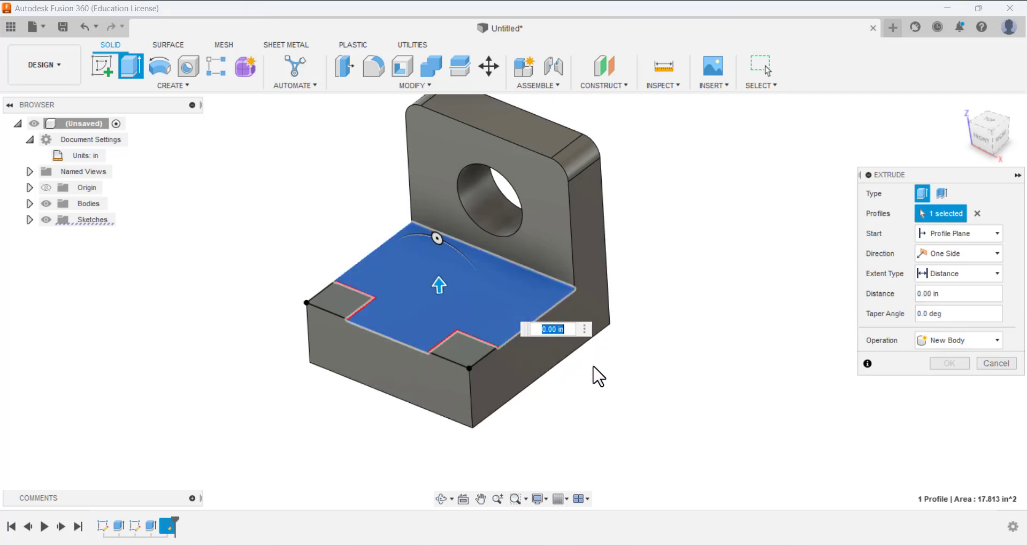
pyautogui.moveTo(593, 374)
pyautogui.keyDown('shift'); pyautogui.mouseDown(button='middle')
pyautogui.moveTo(603, 344)
pyautogui.moveTo(590, 363)
pyautogui.mouseUp(button='middle'); pyautogui.keyUp('shift')
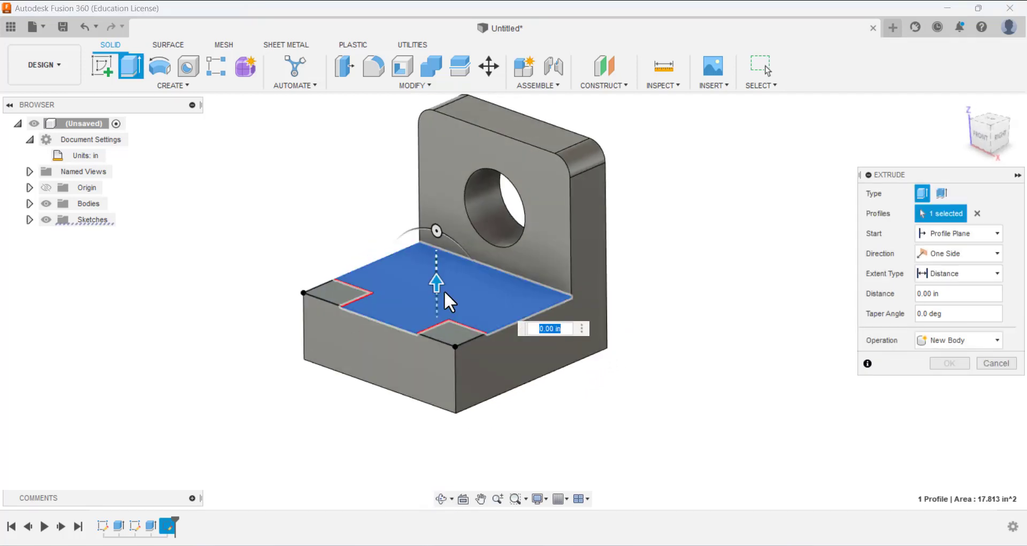
pyautogui.moveTo(436, 276); pyautogui.dragTo(434, 321)
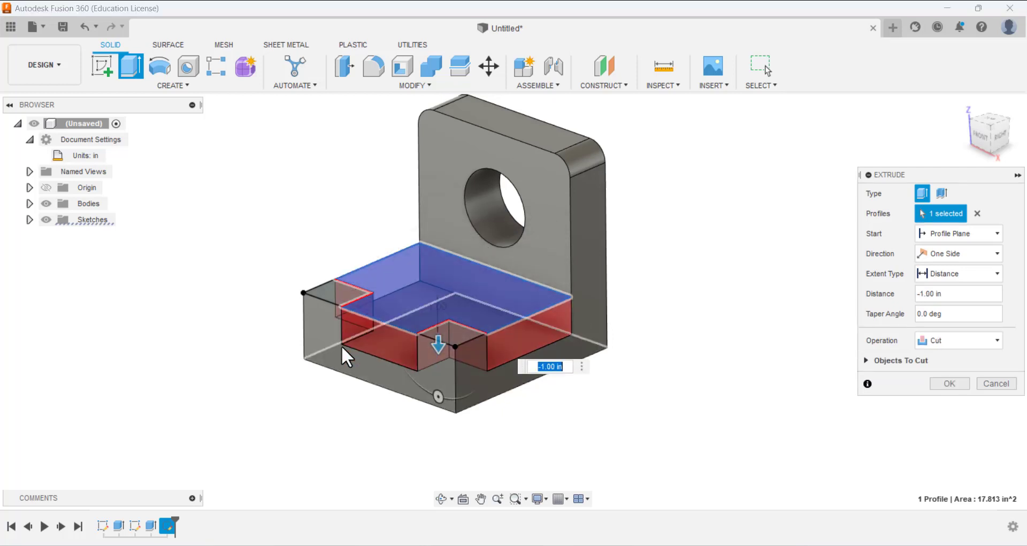
pyautogui.keyDown('shift'); pyautogui.moveTo(334, 350); pyautogui.dragTo(340, 336, button='middle'); pyautogui.keyUp('shift')
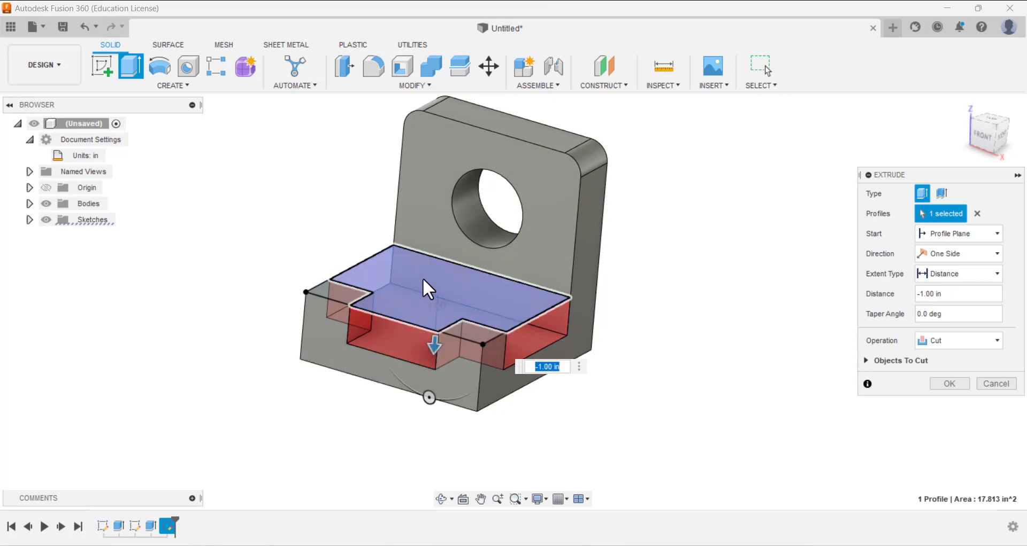
pyautogui.keyDown('shift'); pyautogui.moveTo(420, 296); pyautogui.dragTo(438, 267, button='middle'); pyautogui.keyUp('shift')
pyautogui.keyDown('shift'); pyautogui.moveTo(416, 337); pyautogui.dragTo(400, 355, button='middle'); pyautogui.keyUp('shift')
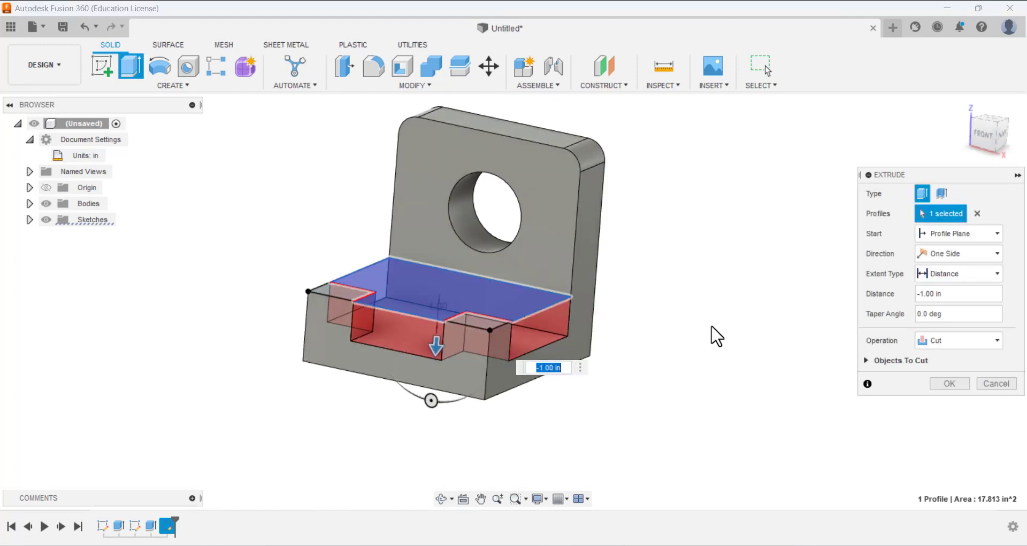
# Set the T-shaped extrusion's distance to -0.375 in with the Cut operation and complete it.
pyautogui.moveTo(650, 335)
pyautogui.keyDown('shift'); pyautogui.mouseDown(button='middle')
pyautogui.moveTo(681, 295)
pyautogui.moveTo(646, 337)
pyautogui.mouseUp(button='middle'); pyautogui.keyUp('shift')
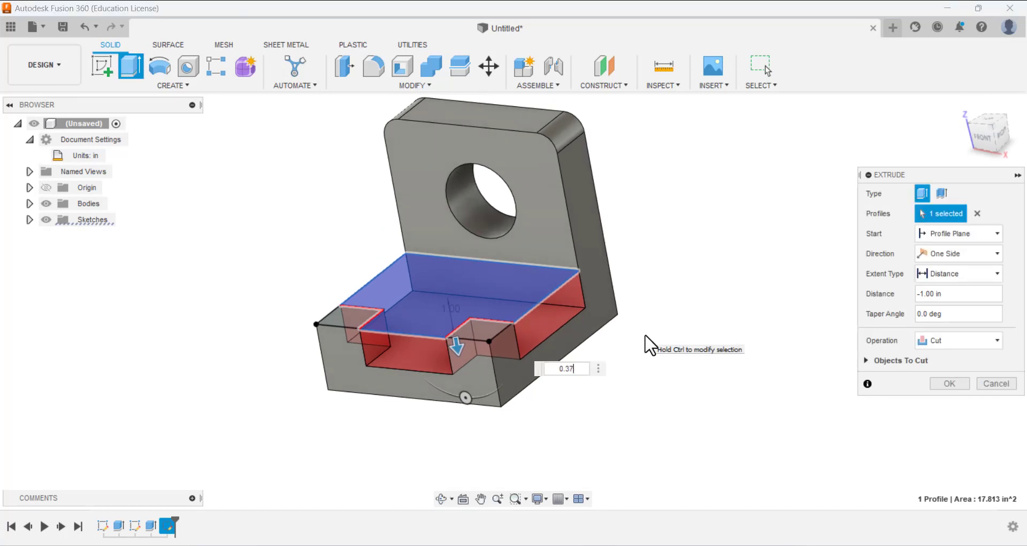
pyautogui.write('5')
pyautogui.press('Return')
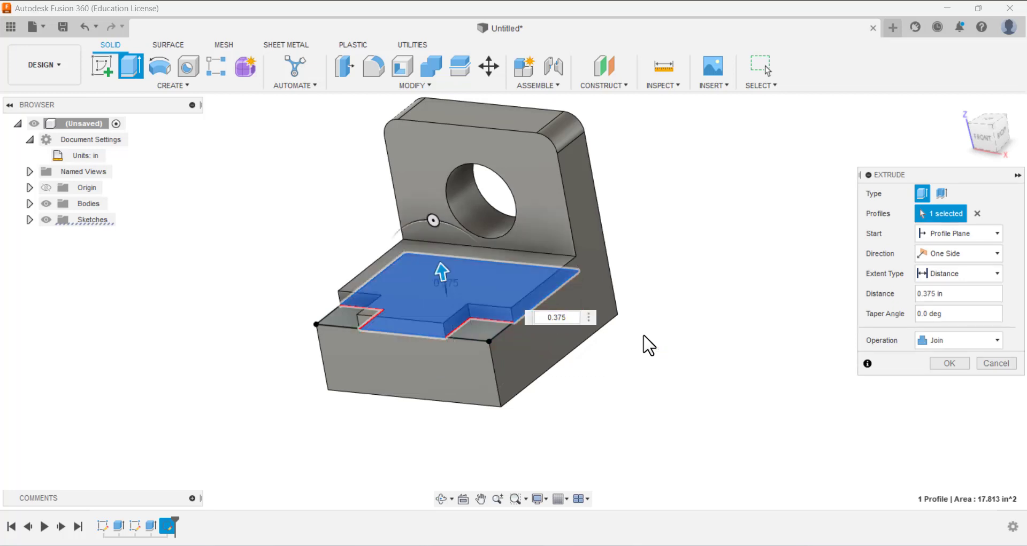
pyautogui.click(948, 341)
pyautogui.click(939, 374)
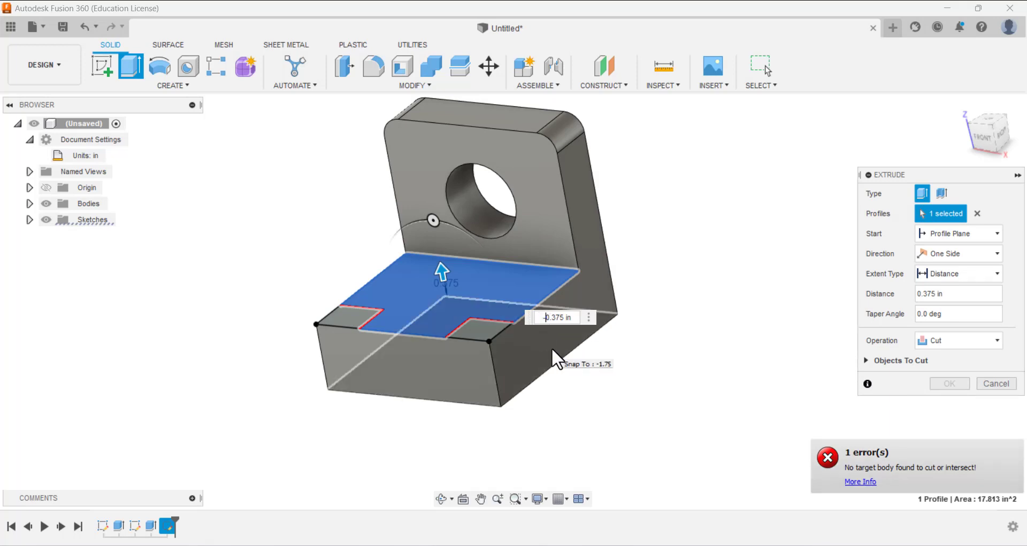
pyautogui.write('-')
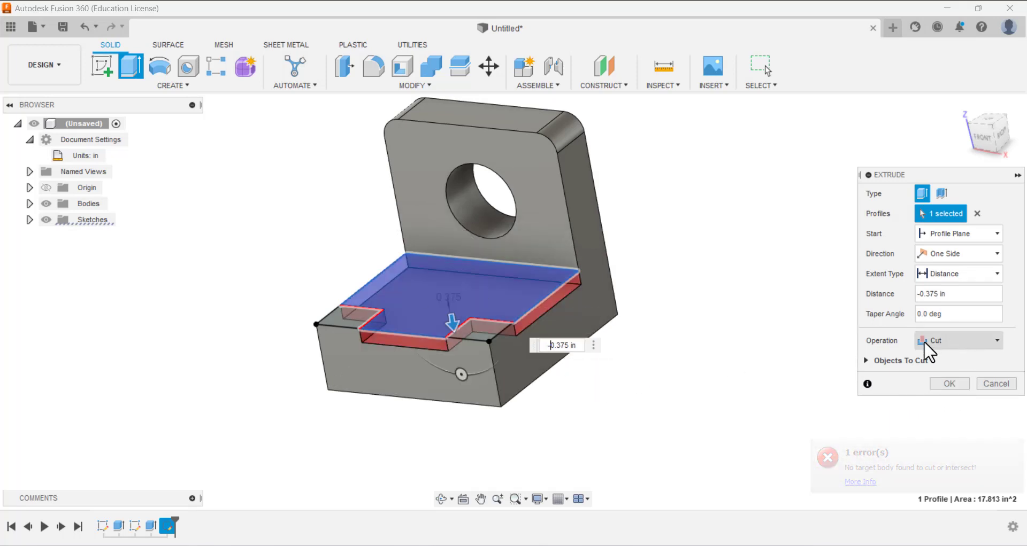
pyautogui.click(951, 390)
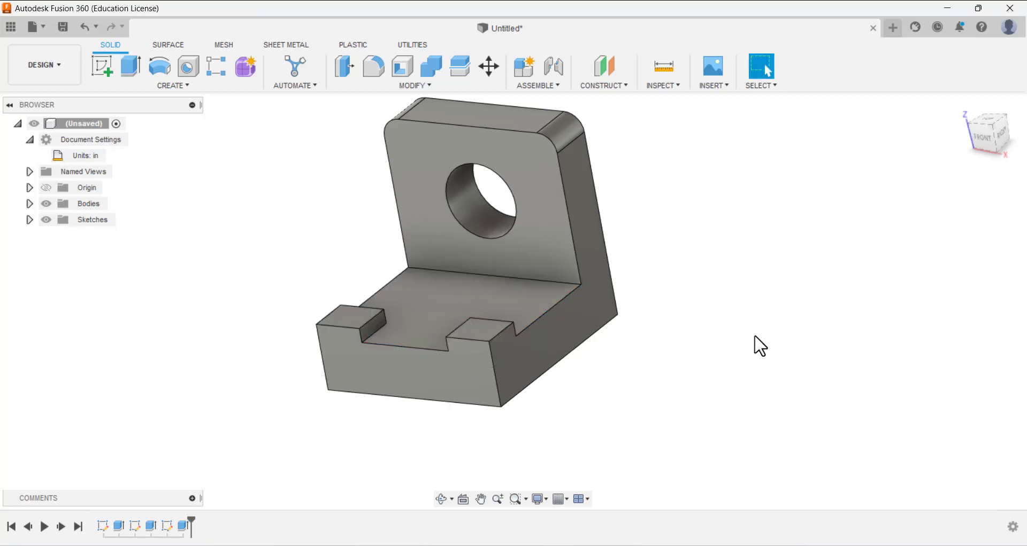
# Start a sketch on the base's front face and draw a rectangle about 2.81 by 0.49 in upward from its lower edge.
pyautogui.keyDown('shift'); pyautogui.moveTo(754, 345); pyautogui.dragTo(546, 310, button='middle'); pyautogui.keyUp('shift')
pyautogui.keyDown('shift'); pyautogui.moveTo(499, 343); pyautogui.dragTo(601, 411, button='middle'); pyautogui.keyUp('shift')
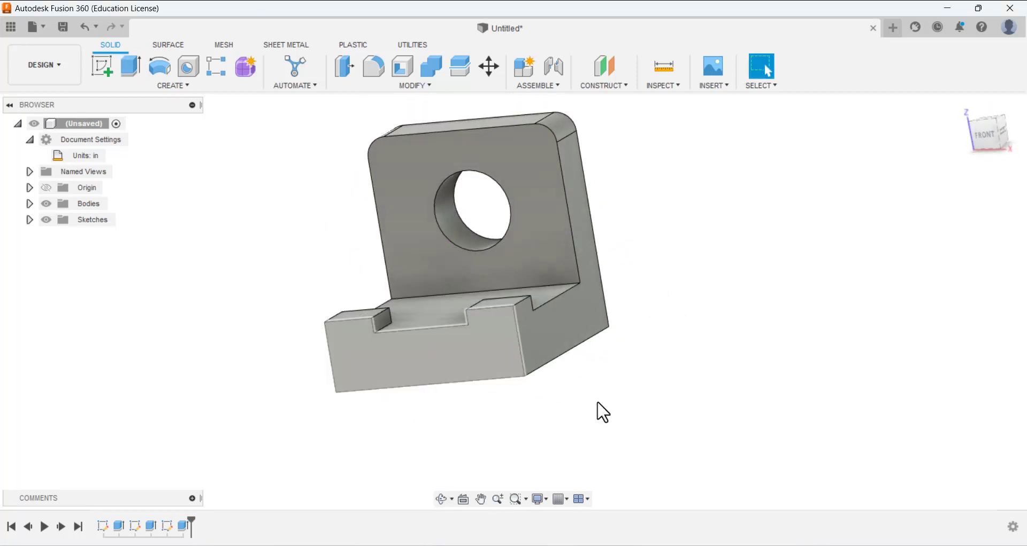
pyautogui.click(102, 68)
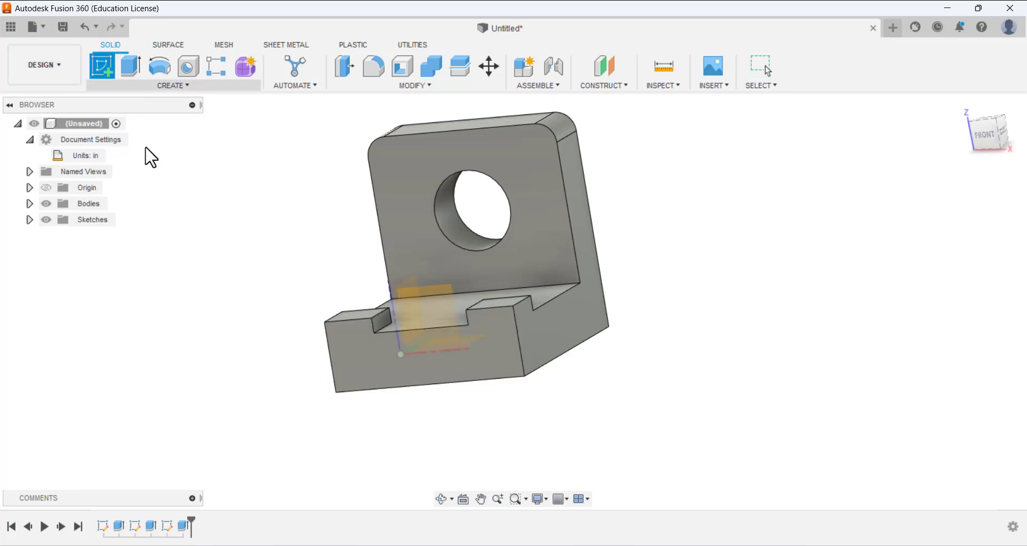
pyautogui.click(366, 355)
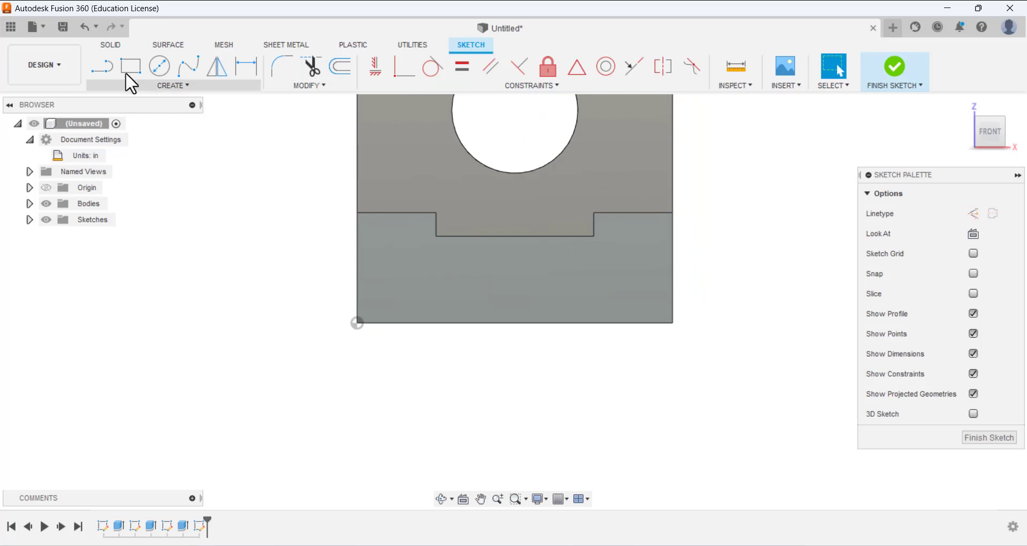
pyautogui.click(126, 69)
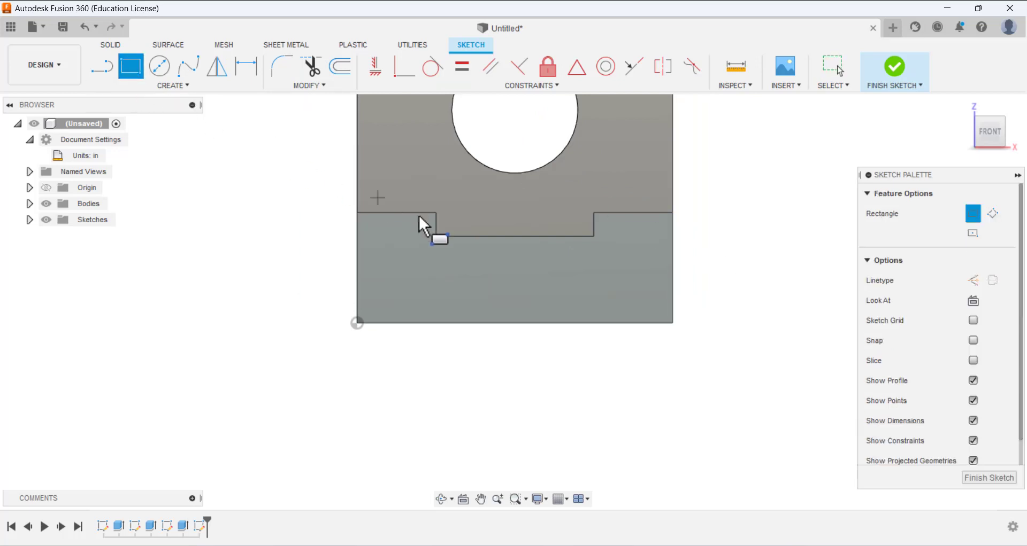
pyautogui.click(435, 323)
pyautogui.click(613, 293)
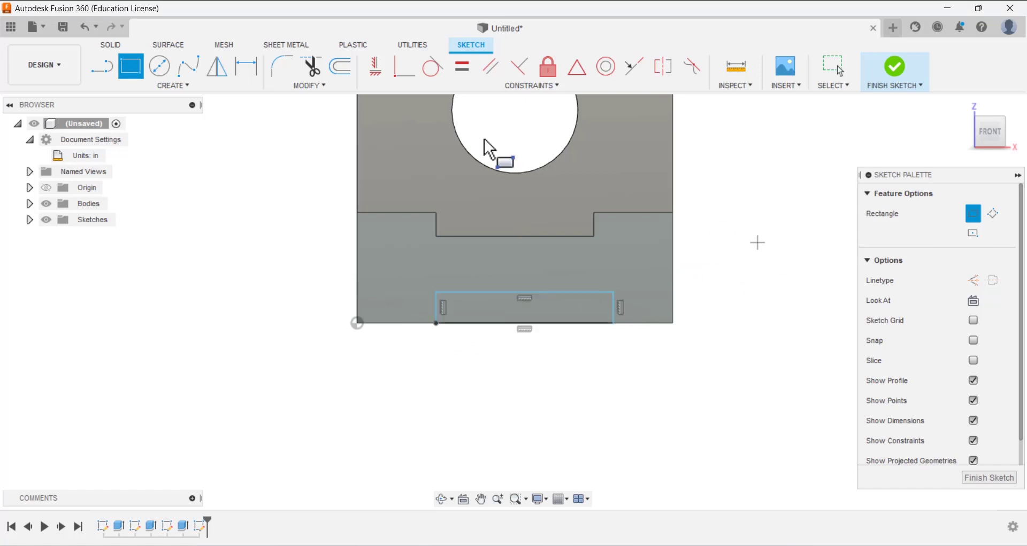
# Dimension the rectangle's width along the base's lower edge as 3 in.
pyautogui.click(247, 68)
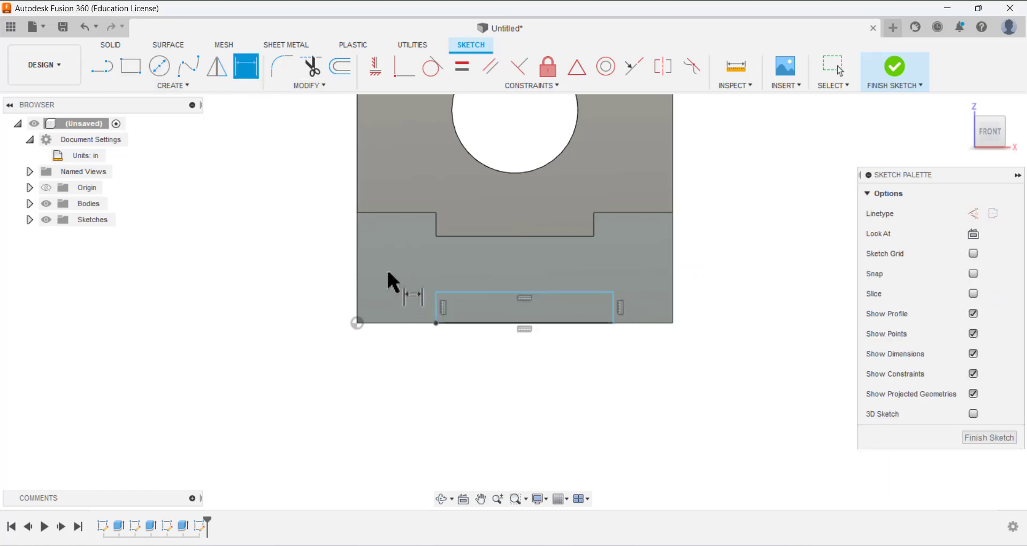
pyautogui.click(486, 324)
pyautogui.click(505, 356)
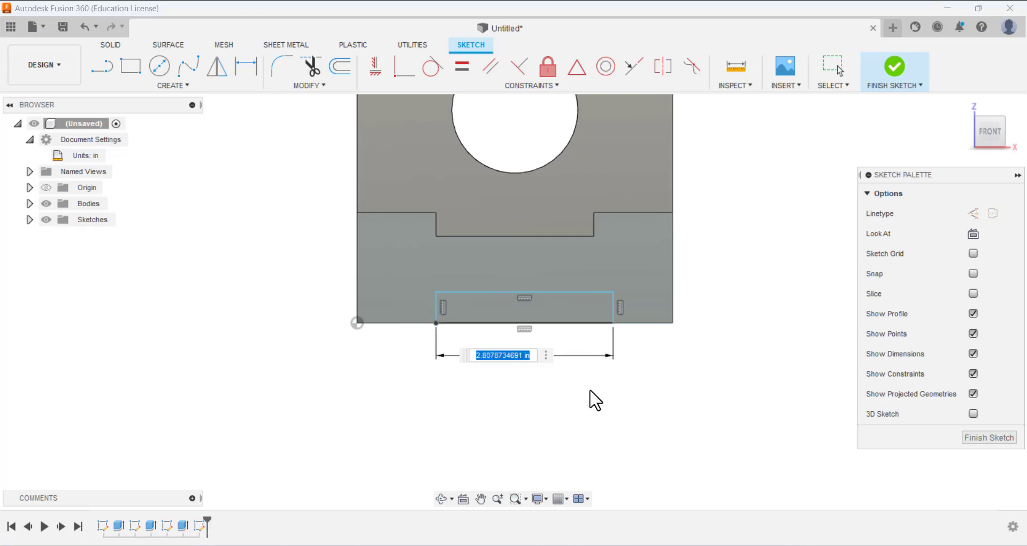
pyautogui.write('3')
pyautogui.press('Return')
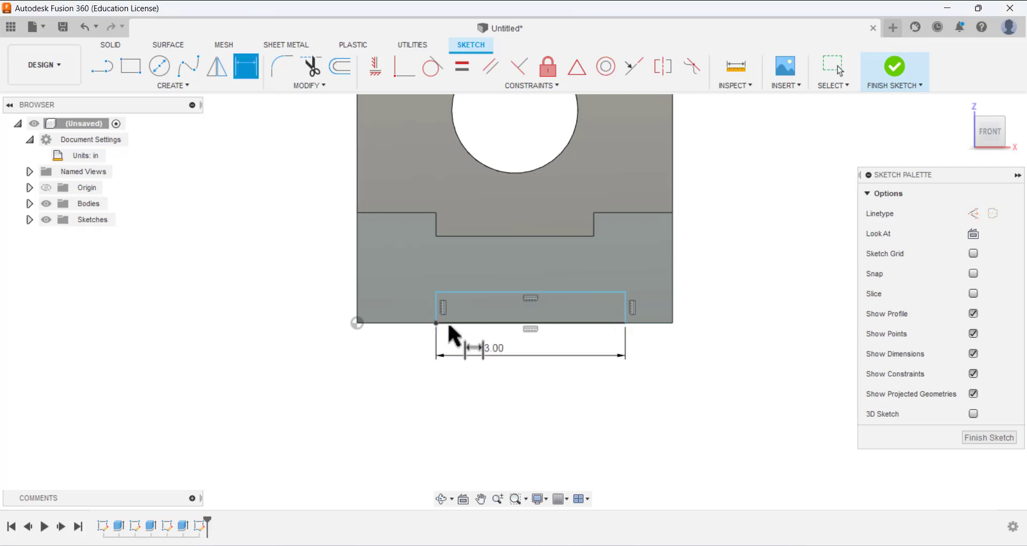
# Dimension the distance from the base's left edge to the rectangle's left side as 1 in.
pyautogui.click(436, 311)
pyautogui.click(357, 305)
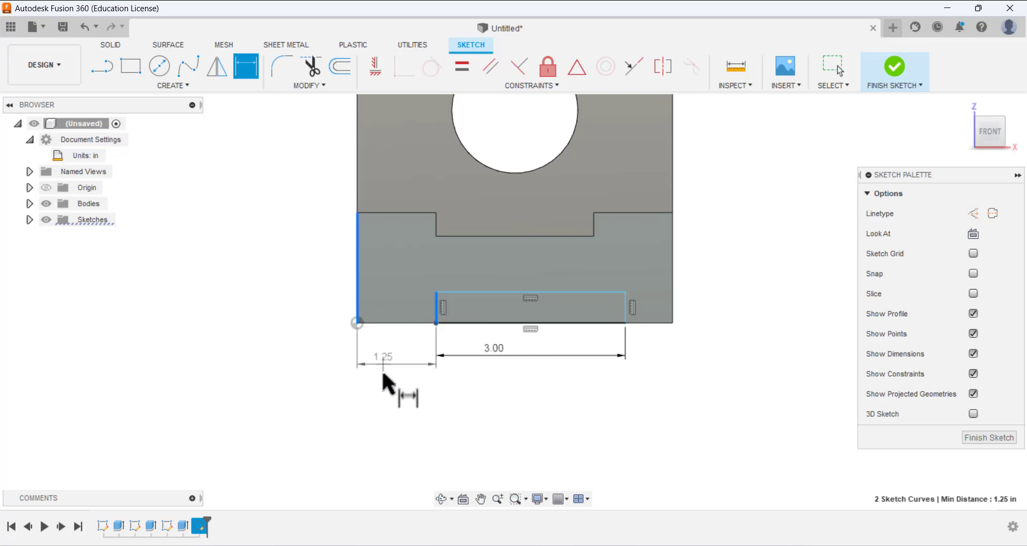
pyautogui.click(386, 377)
pyautogui.write('1')
pyautogui.press('Return')
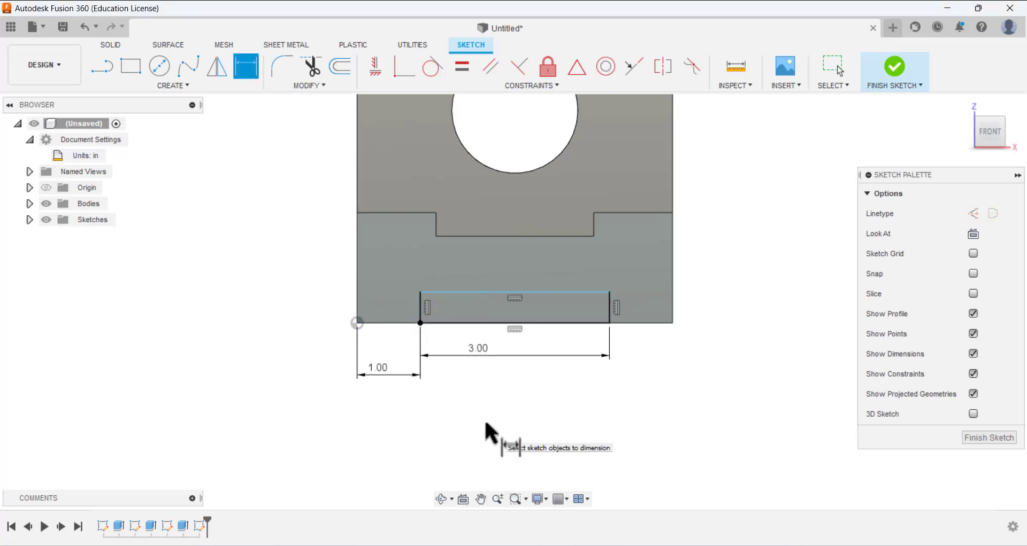
# Dimension the rectangle's height as 0.125 in and finish the sketch.
pyautogui.click(610, 308)
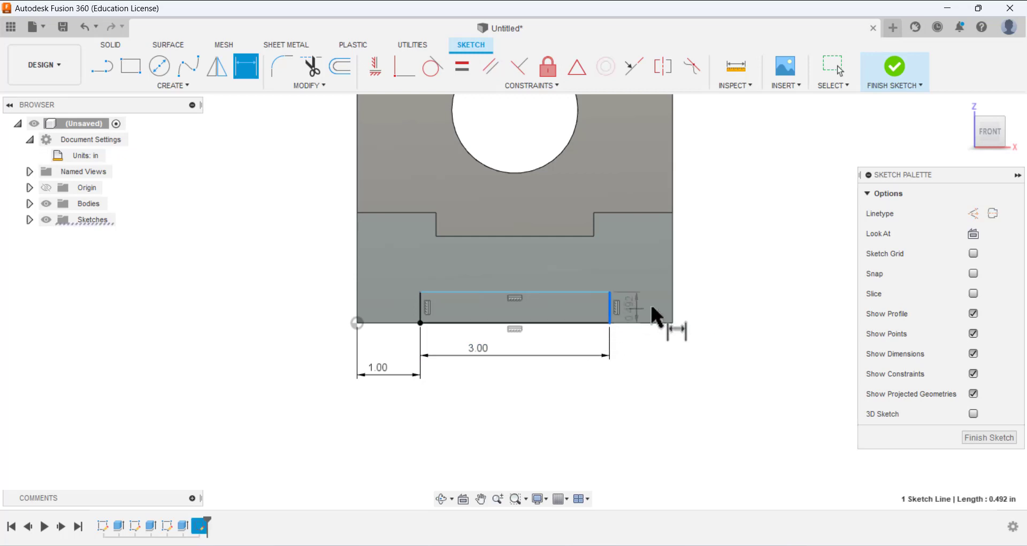
pyautogui.click(697, 310)
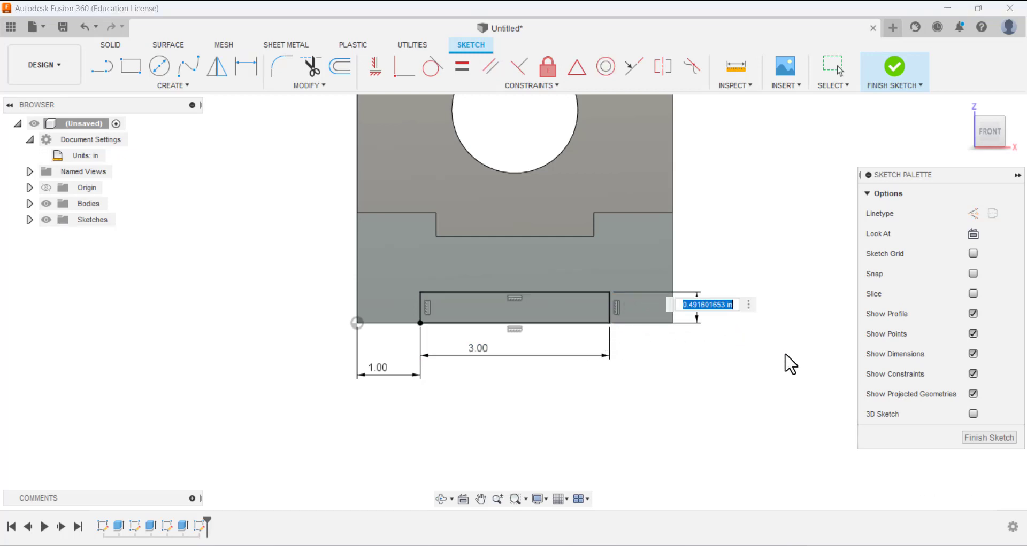
pyautogui.write('.125')
pyautogui.press('Return')
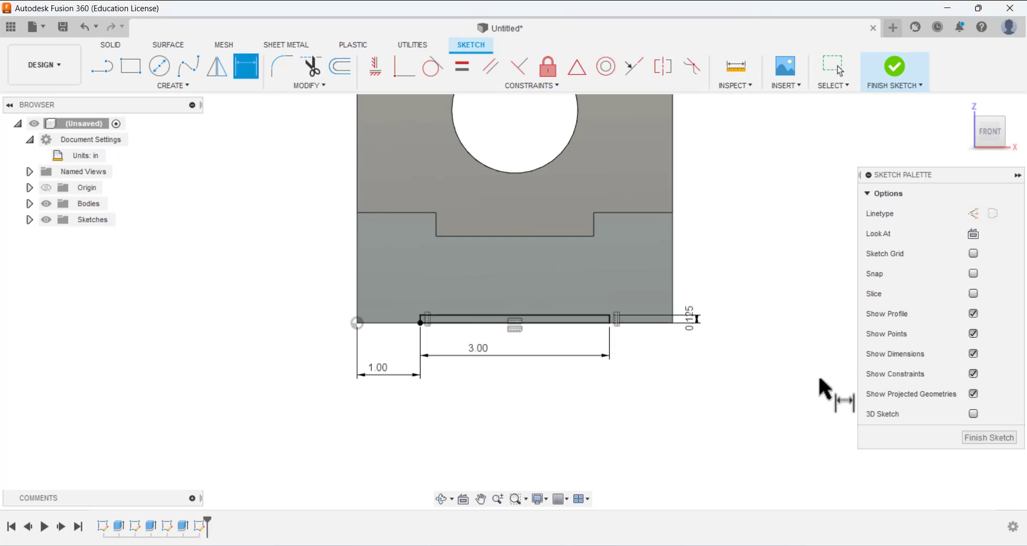
pyautogui.click(992, 441)
# Start extruding the thin rectangle backward into the underside of the base as a cut about 0.80 in deep.
pyautogui.moveTo(706, 283)
pyautogui.keyDown('shift'); pyautogui.mouseDown(button='middle')
pyautogui.moveTo(668, 259)
pyautogui.moveTo(669, 282)
pyautogui.mouseUp(button='middle'); pyautogui.keyUp('shift')
pyautogui.click(142, 67)
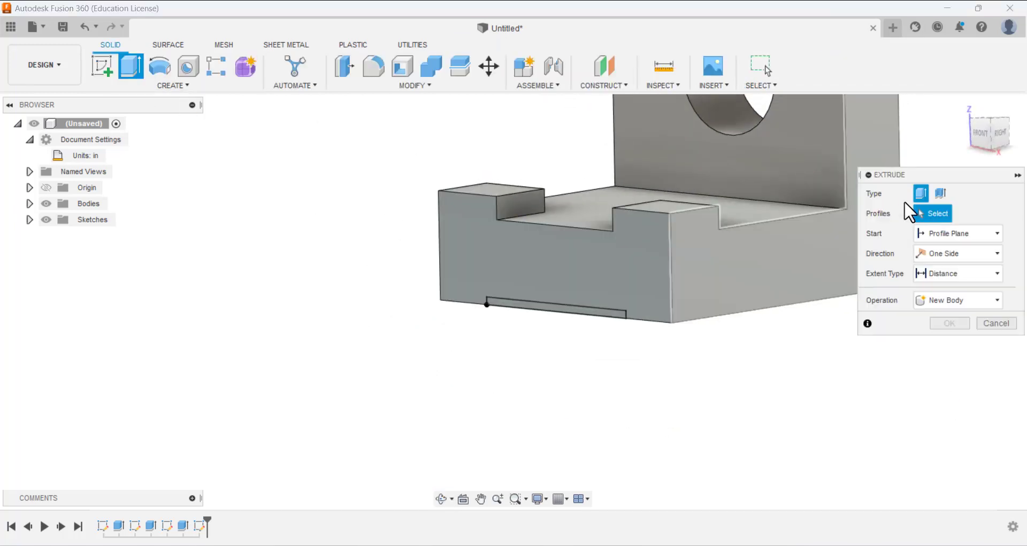
pyautogui.scroll(5, 568, 353)
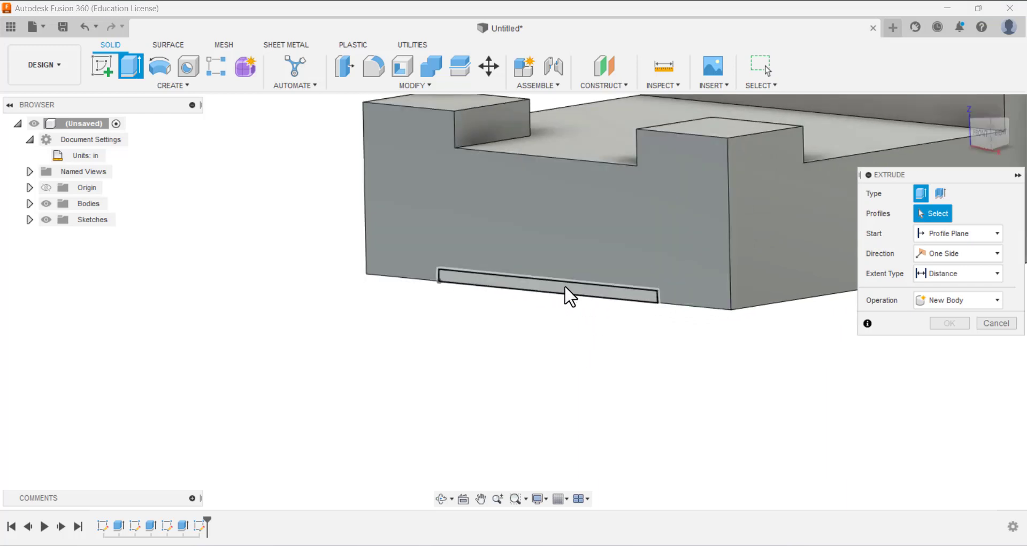
pyautogui.click(582, 295)
pyautogui.moveTo(600, 345)
pyautogui.keyDown('shift'); pyautogui.mouseDown(button='middle')
pyautogui.moveTo(570, 308)
pyautogui.moveTo(580, 305)
pyautogui.moveTo(534, 293)
pyautogui.mouseUp(button='middle'); pyautogui.keyUp('shift')
pyautogui.moveTo(525, 278); pyautogui.dragTo(684, 286)
pyautogui.scroll(3, 394, 309)
pyautogui.scroll(-5, 377, 309)
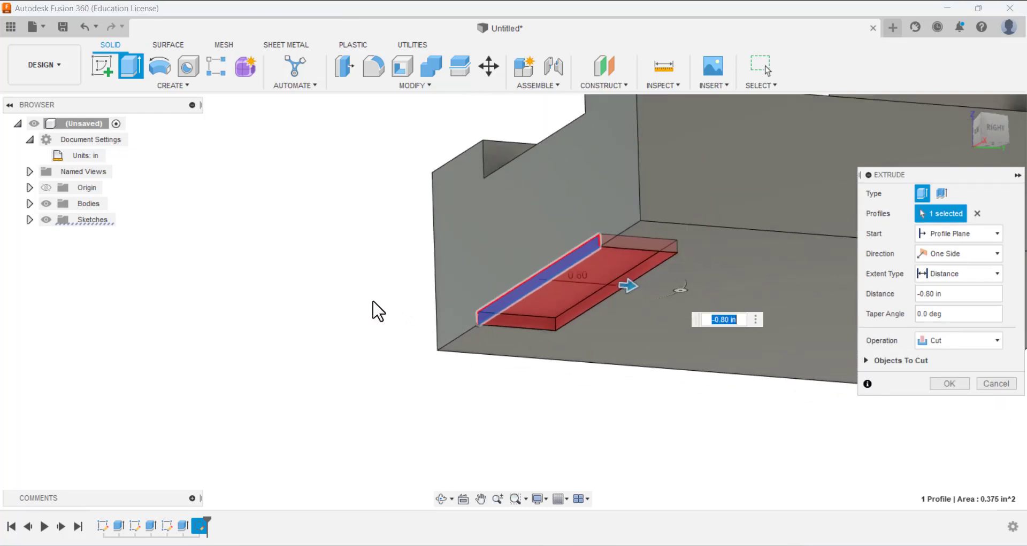
pyautogui.scroll(2, 669, 287)
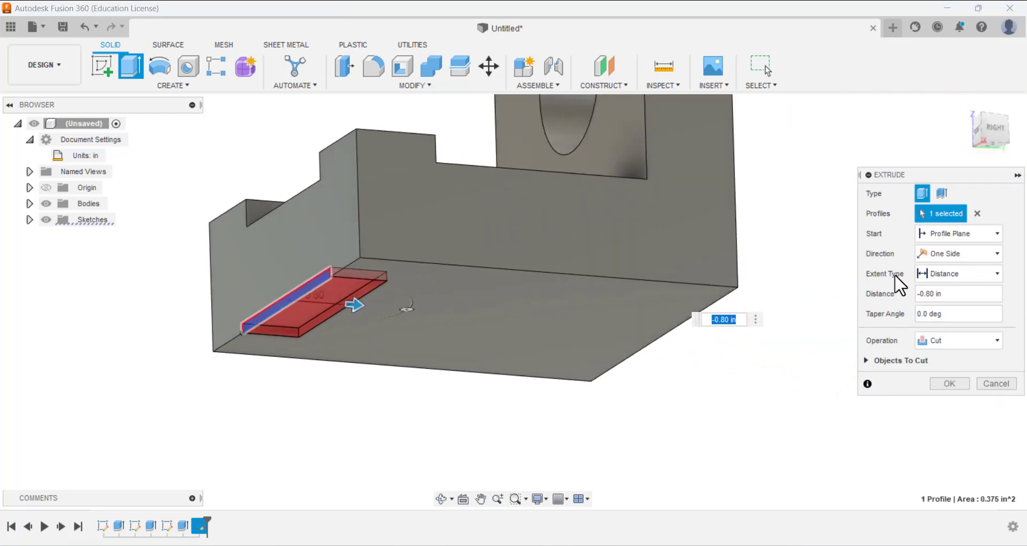
# Set the cut's extent type to All so the groove runs the full length of the underside, and complete the extrusion.
pyautogui.click(929, 272)
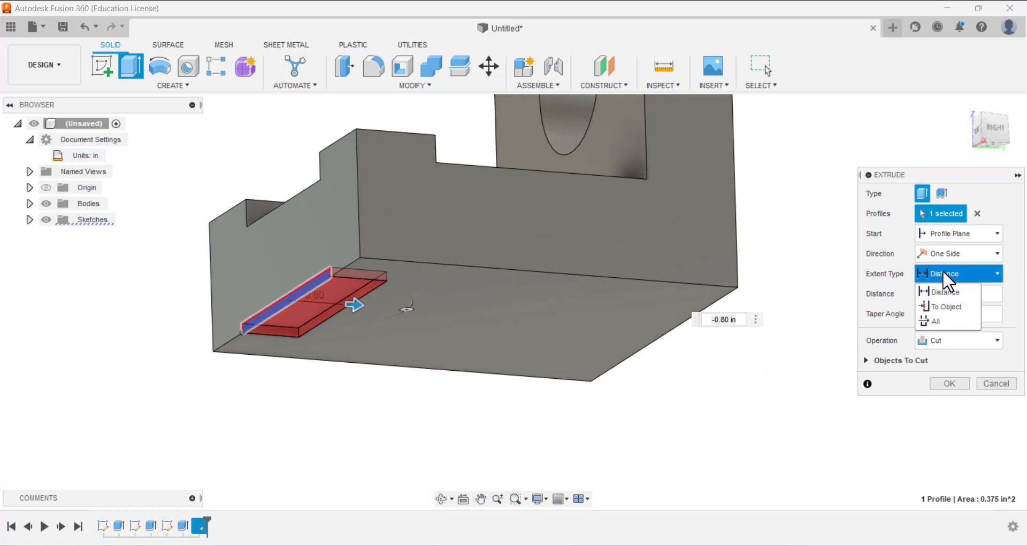
pyautogui.click(935, 322)
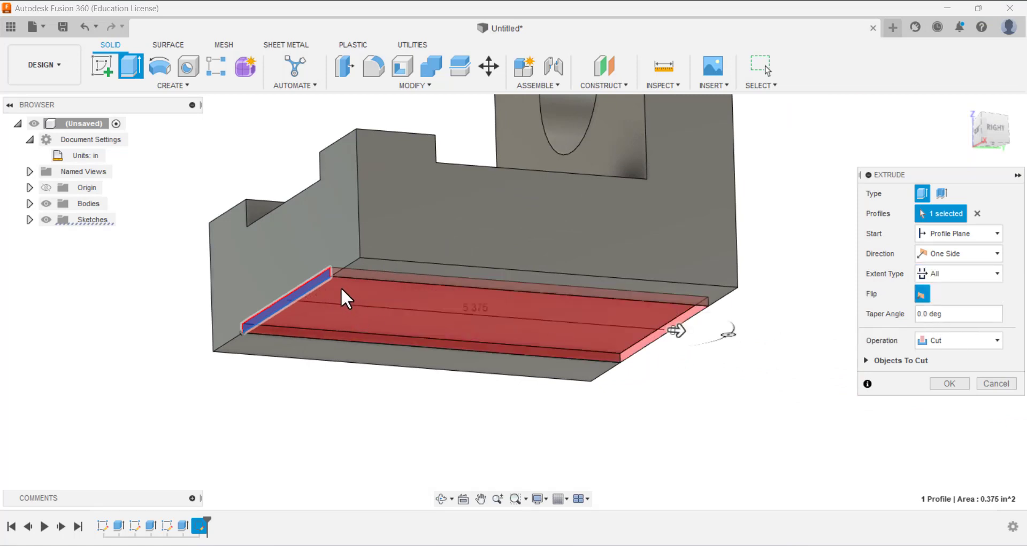
pyautogui.keyDown('shift'); pyautogui.moveTo(341, 288); pyautogui.dragTo(546, 364, button='middle'); pyautogui.keyUp('shift')
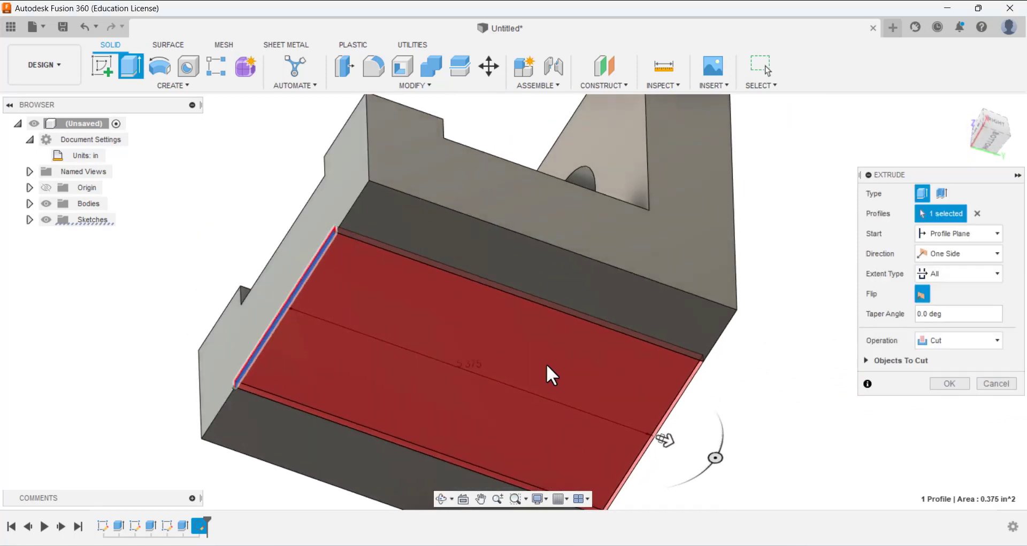
pyautogui.click(949, 384)
pyautogui.scroll(5, 779, 296)
pyautogui.scroll(-5, 773, 305)
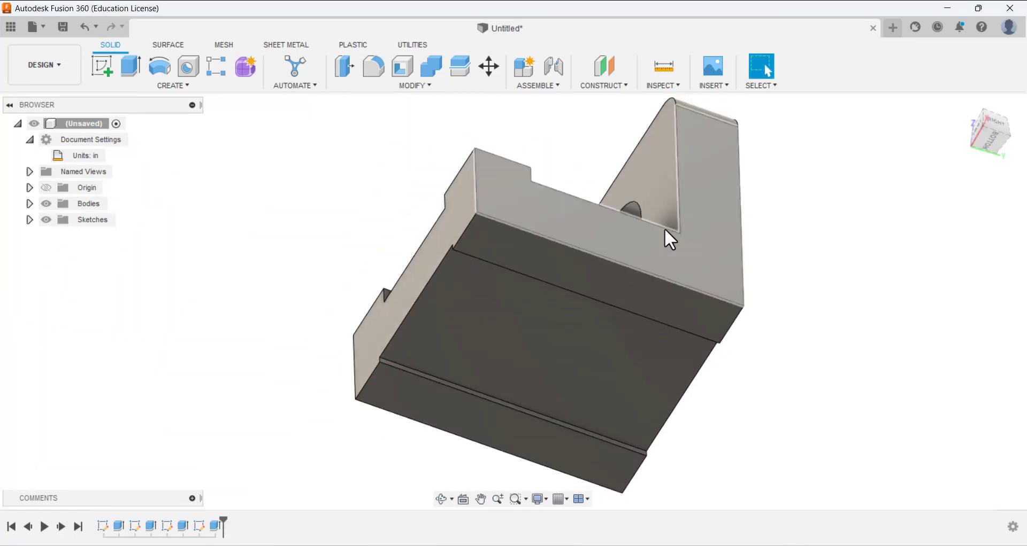
pyautogui.keyDown('shift'); pyautogui.moveTo(665, 235); pyautogui.dragTo(708, 303, button='middle'); pyautogui.keyUp('shift')
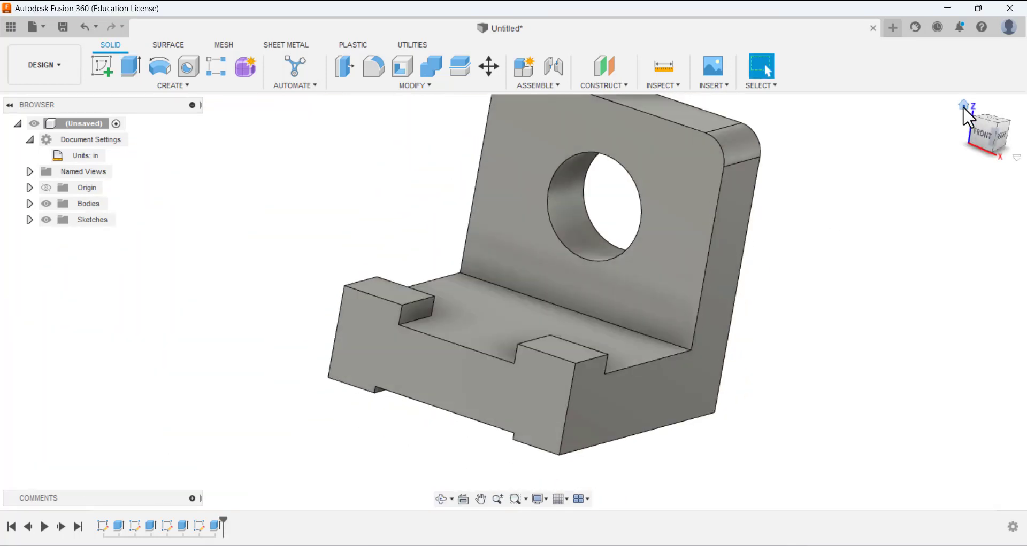
pyautogui.click(964, 106)
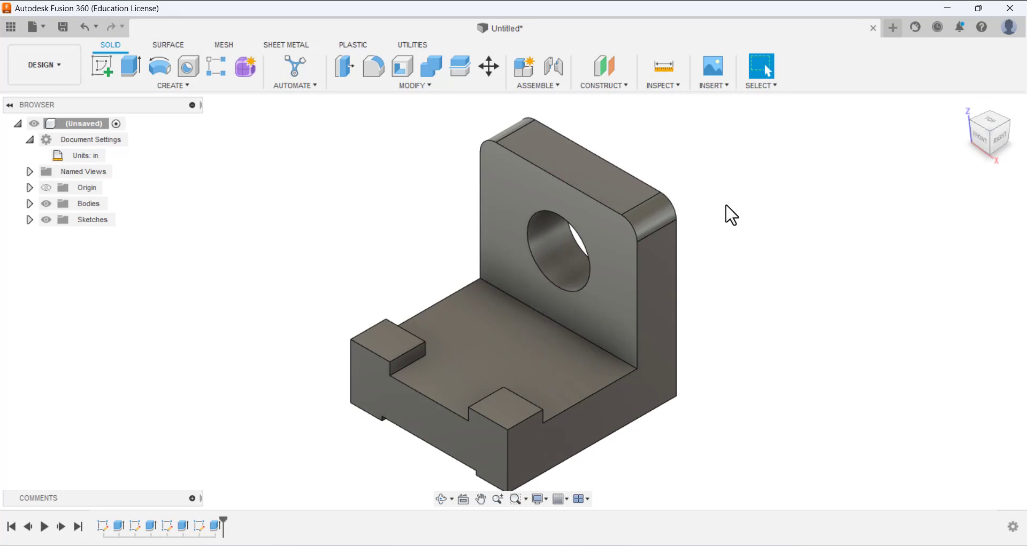
pyautogui.scroll(-2, 738, 268)
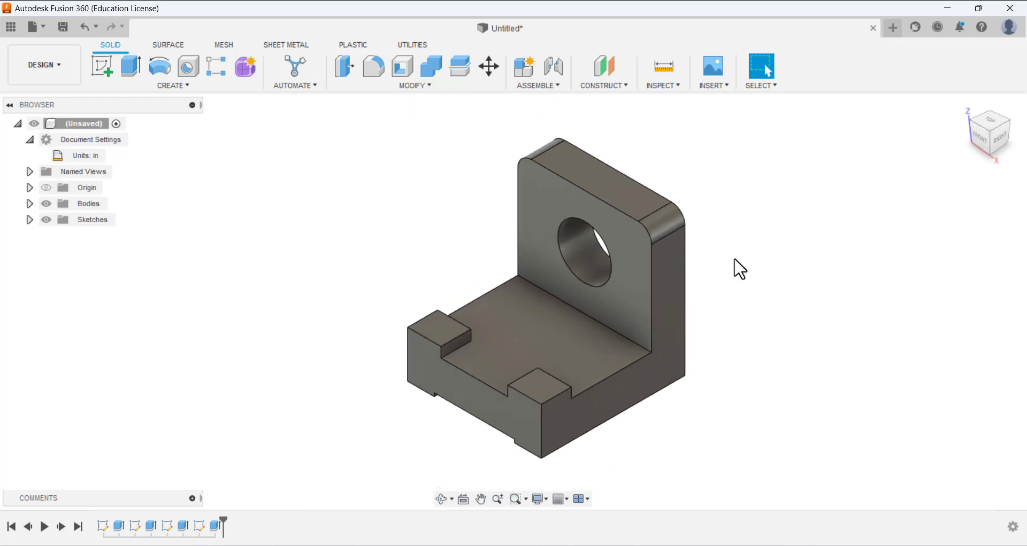